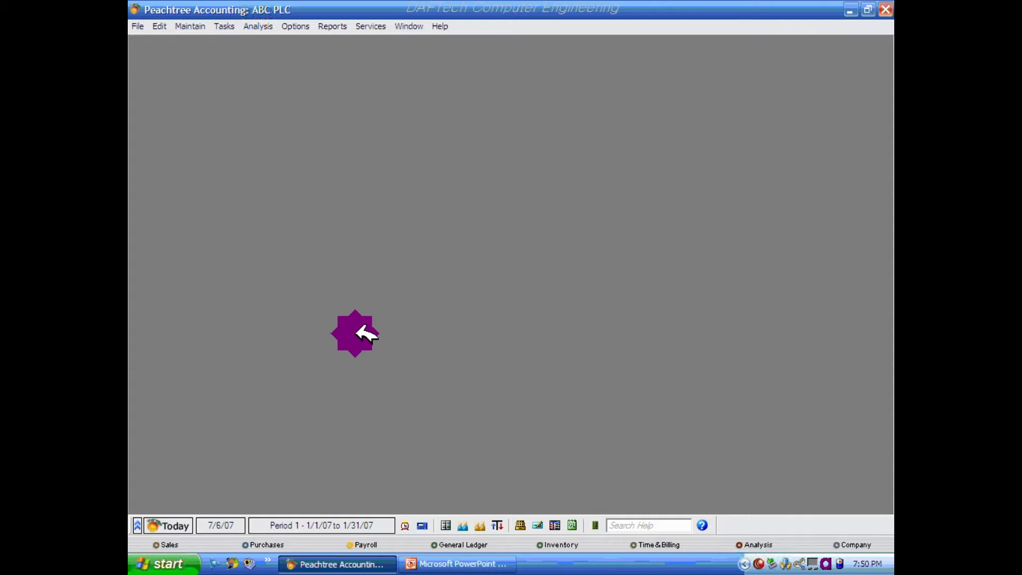
Switch to PowerPoint and present the slide relating Customer, ABC PLC and Vendor as a slide show
left_click(468, 564)
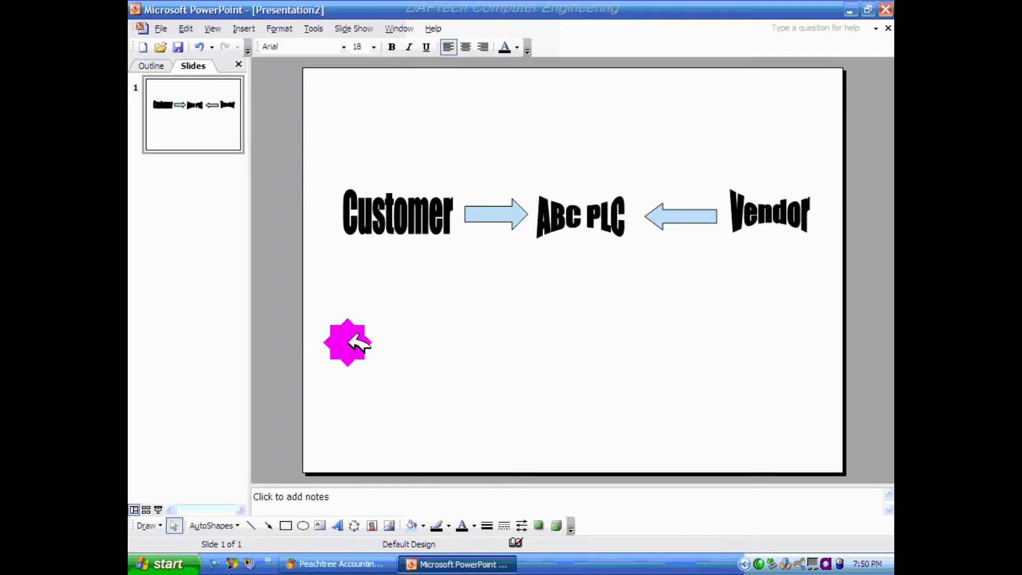
left_click(158, 509)
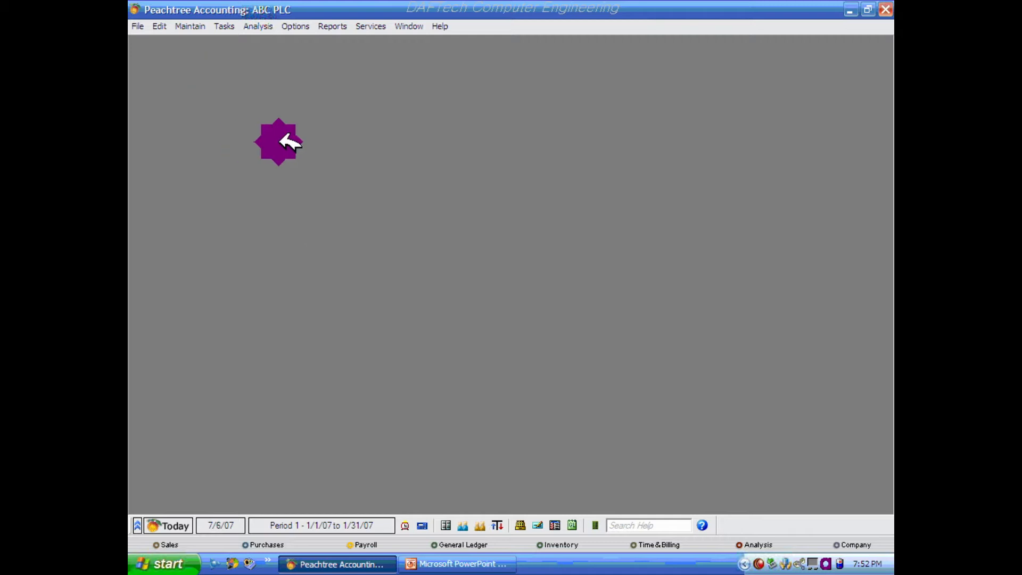
Open the default information settings for vendors in Peachtree Accounting
left_click(192, 25)
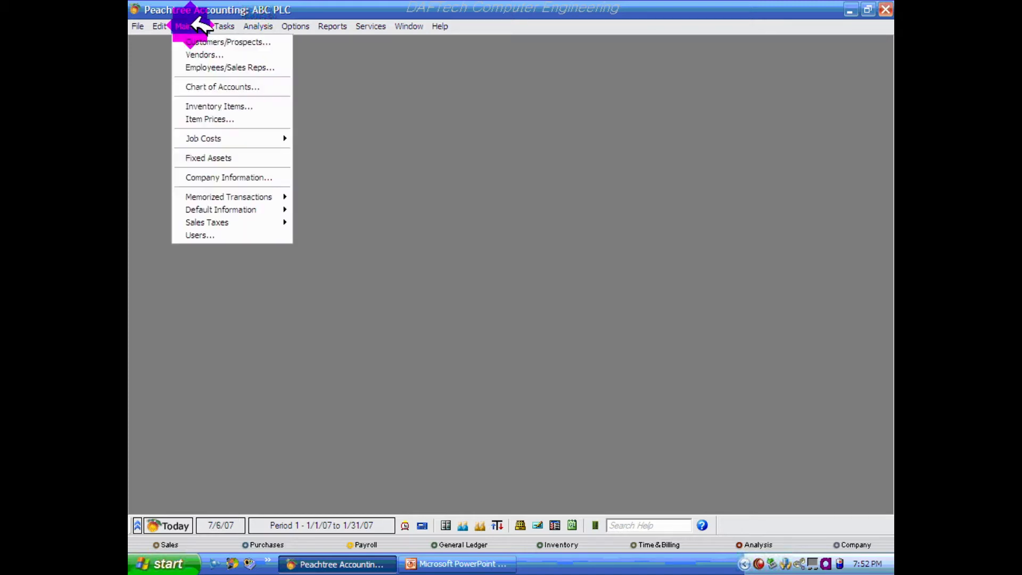
mouse_move(239, 210)
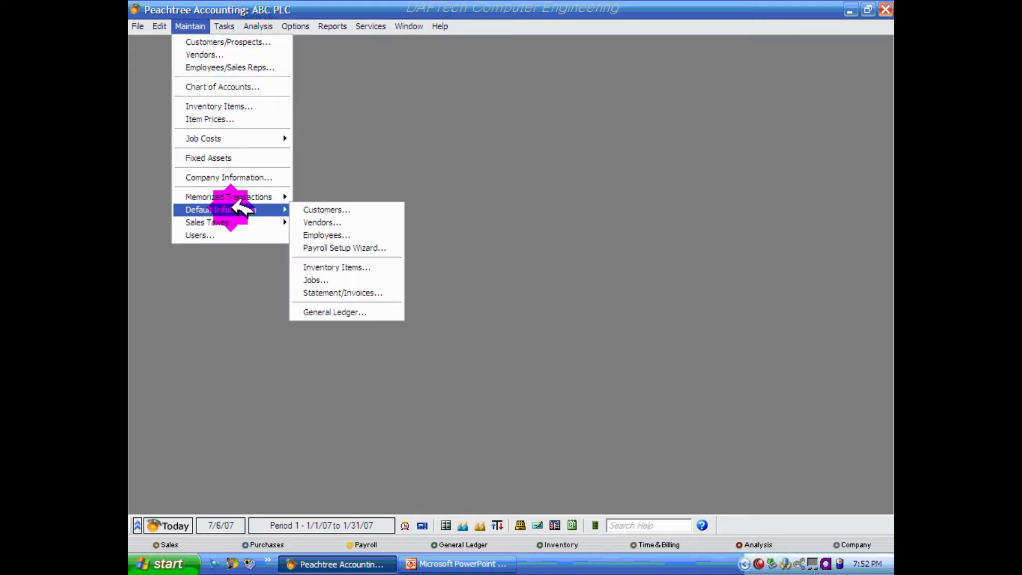
left_click(323, 221)
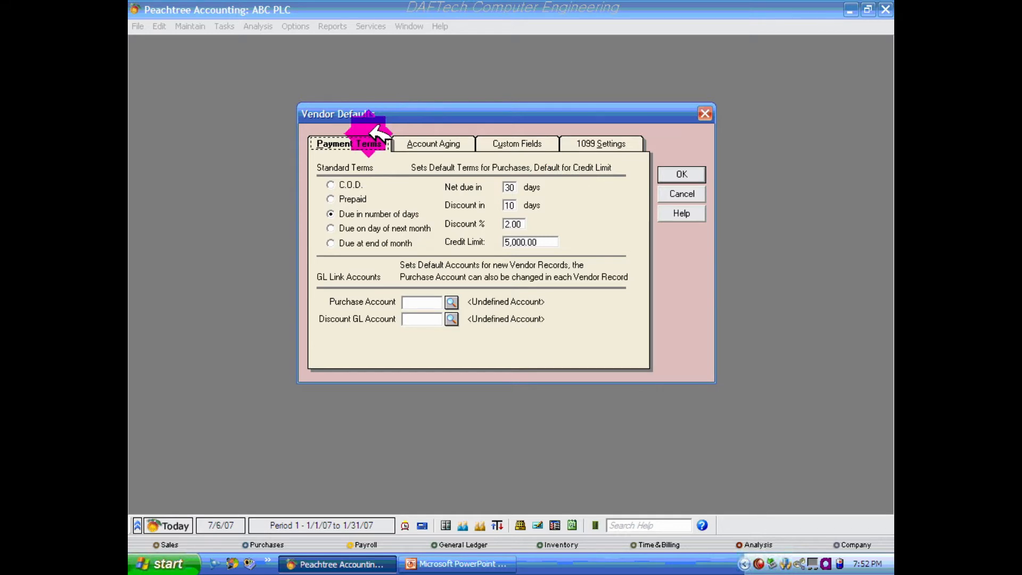
Try each standard payment term for vendors in turn, from C.O.D. and Prepaid through Due at end of month
left_click(331, 185)
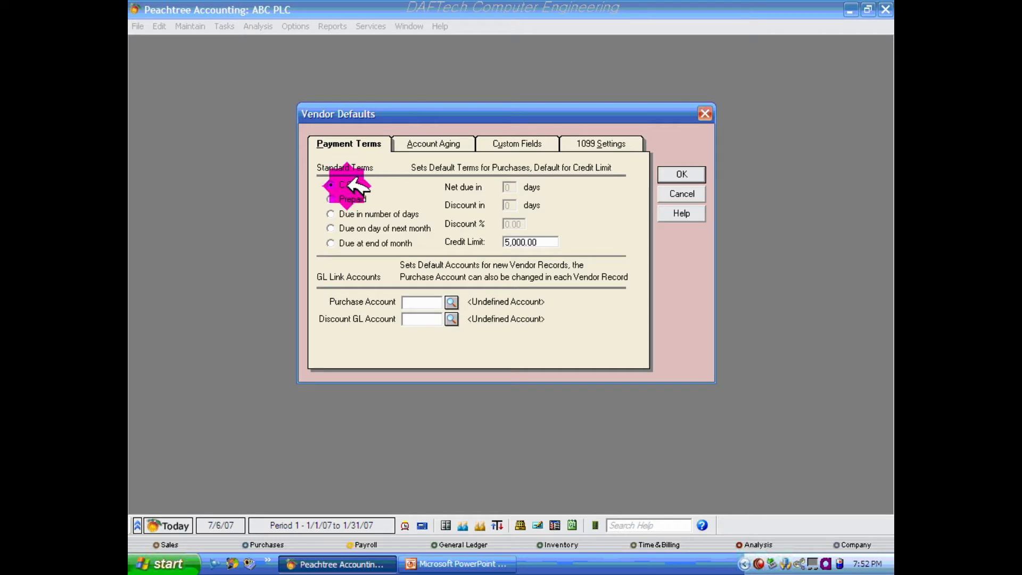
left_click(348, 198)
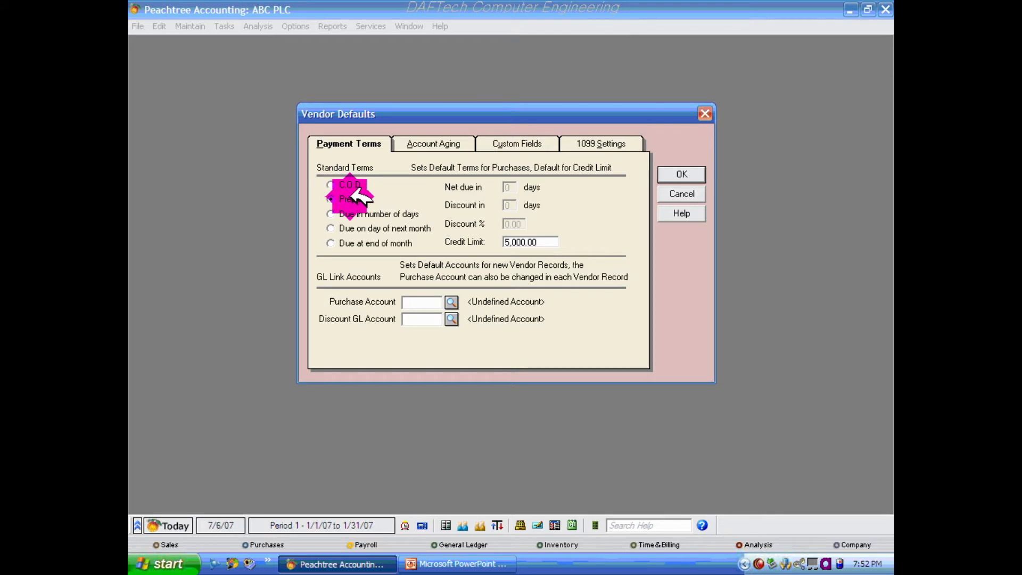
left_click(385, 211)
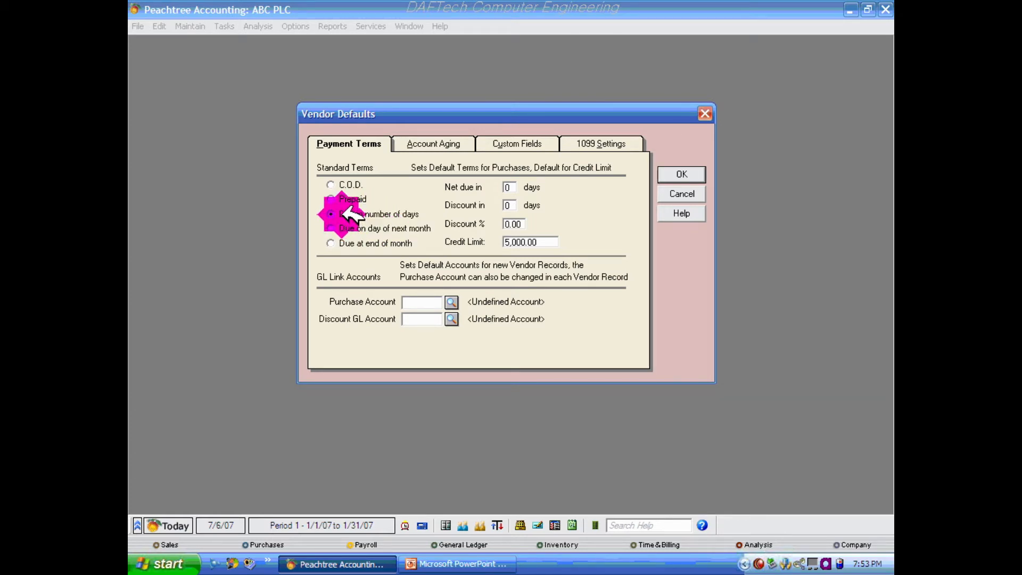
left_click(347, 228)
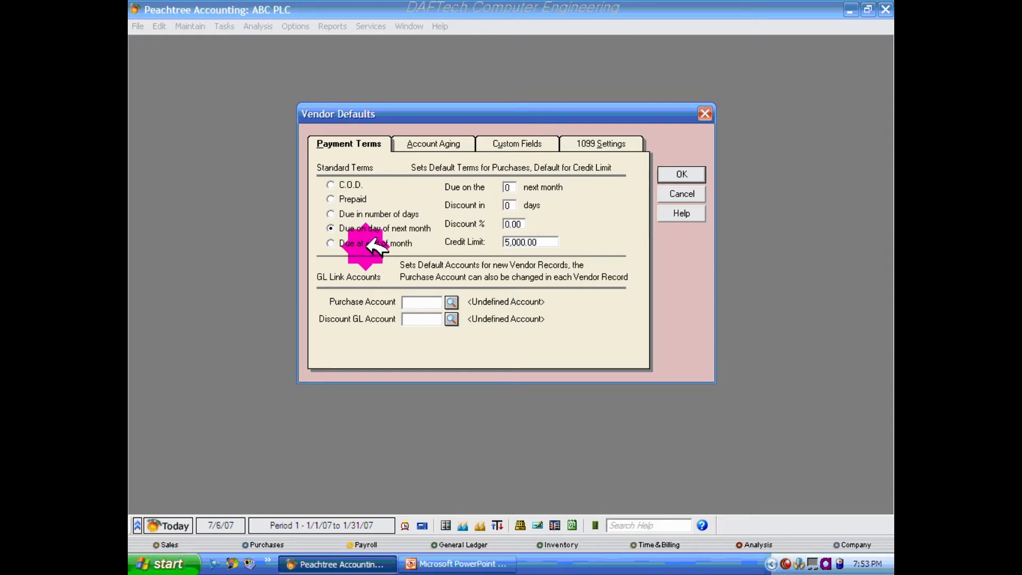
left_click(392, 242)
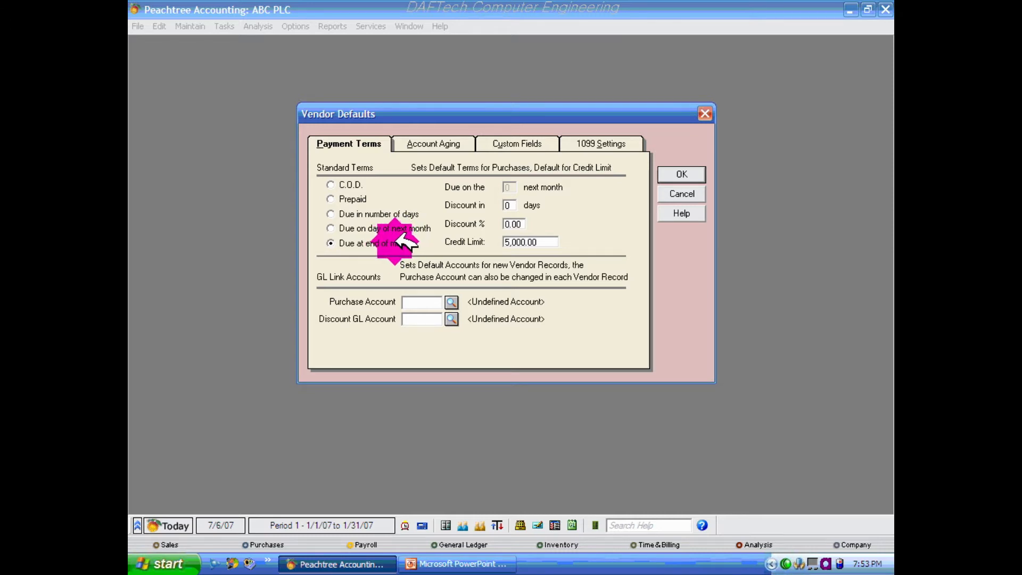
Set the standard terms to due in 30 days, with a 5.00% discount in 5 days and a 100,000.00 credit limit
left_click(356, 214)
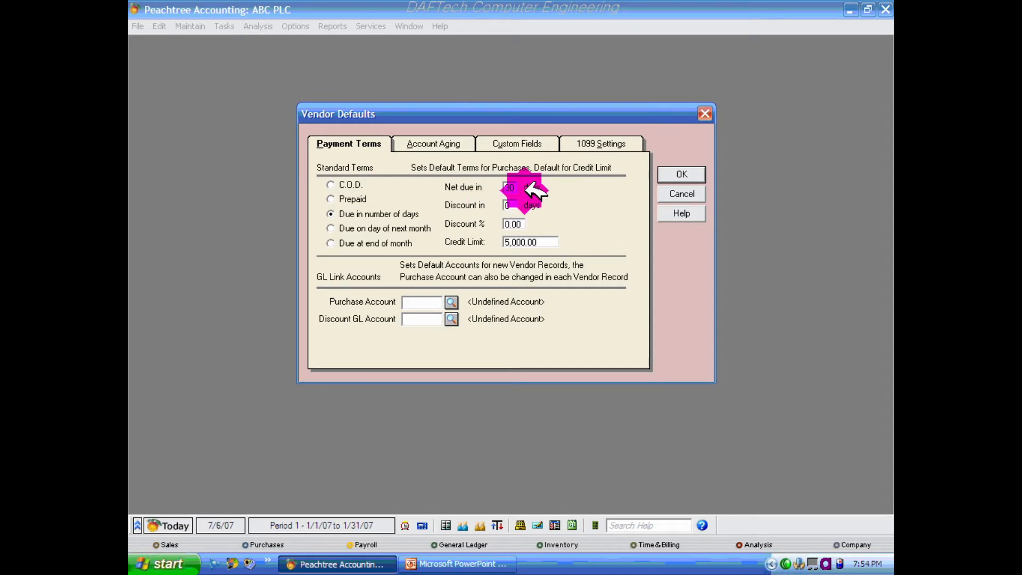
left_click(510, 205)
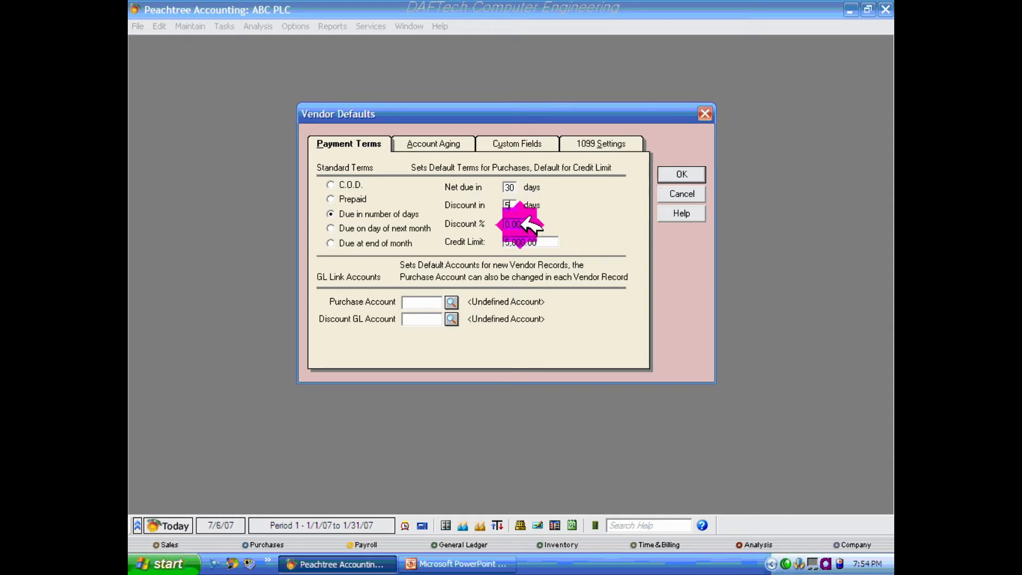
left_click_drag(521, 223, 493, 220)
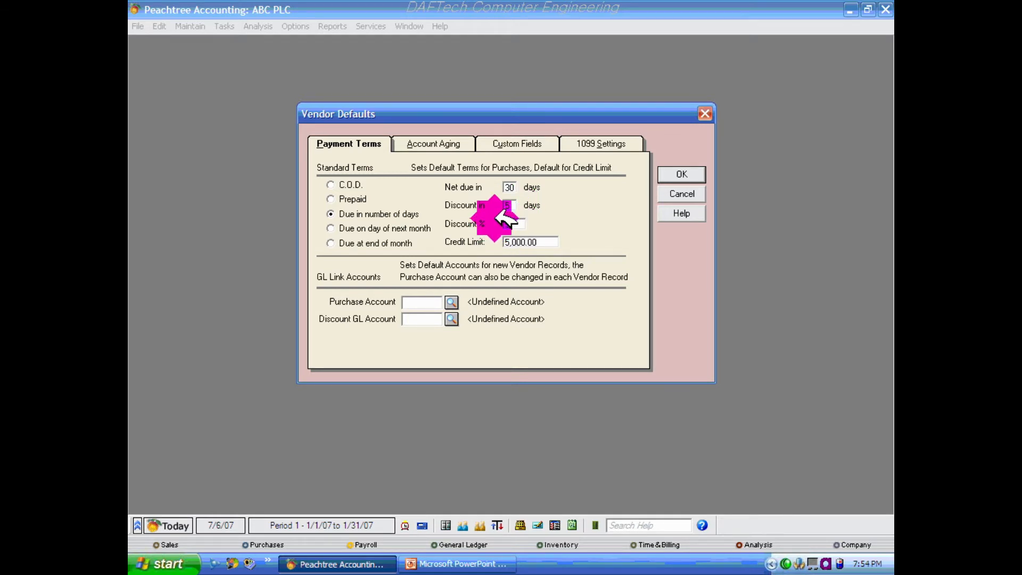
left_click(512, 206)
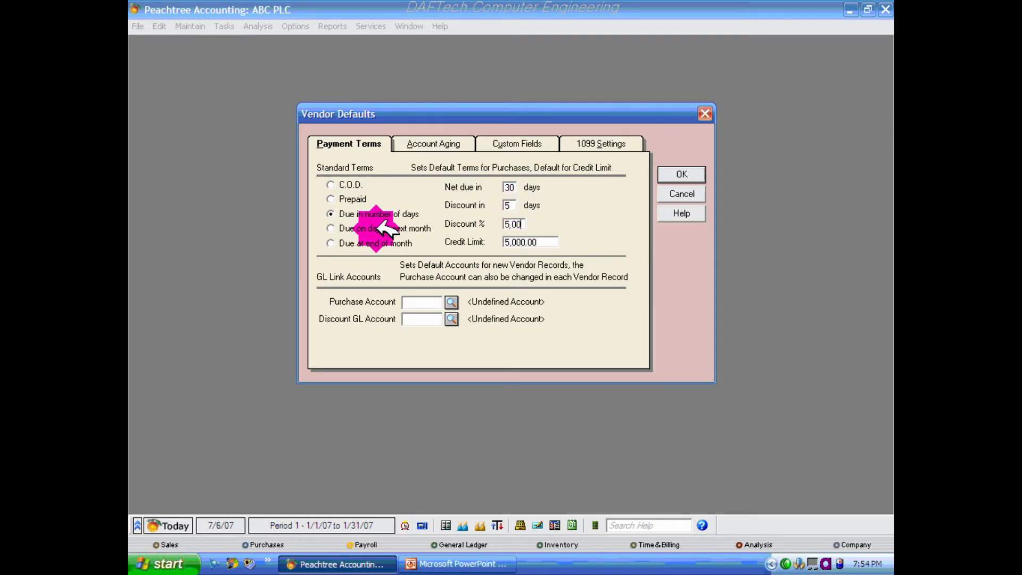
left_click(522, 240)
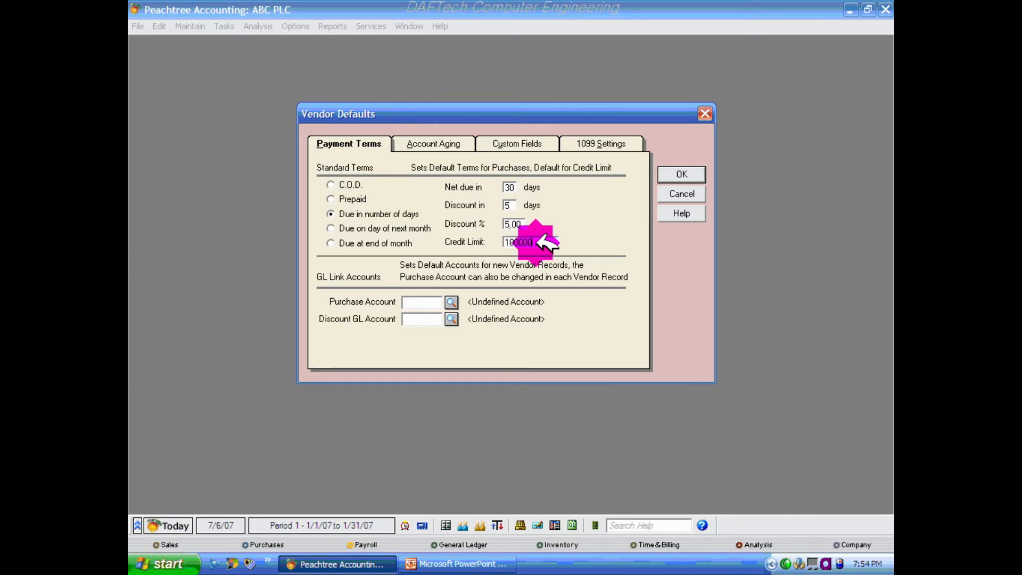
Set the default purchase account to 2110, Accounts Payable
left_click(424, 300)
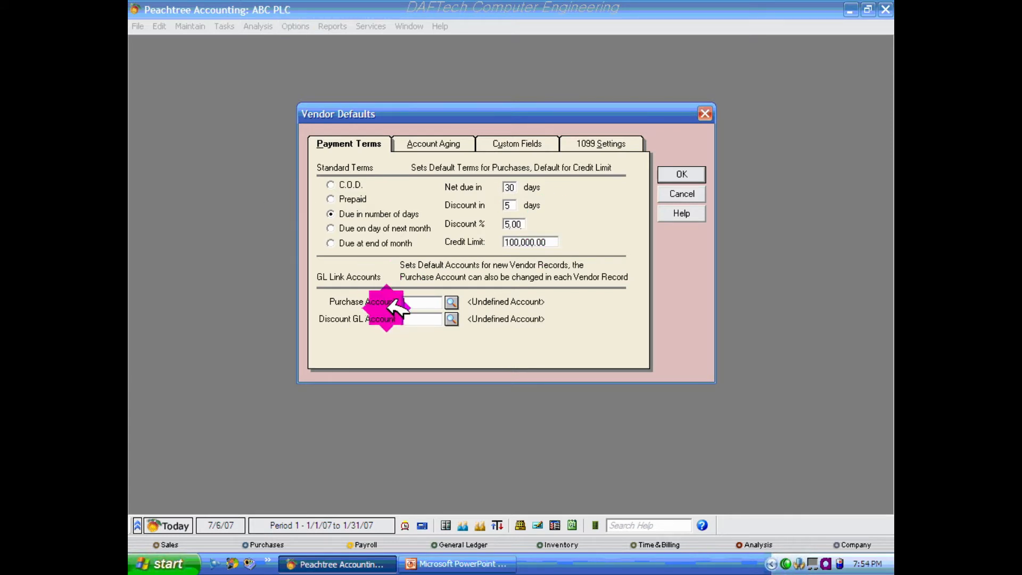
left_click(450, 302)
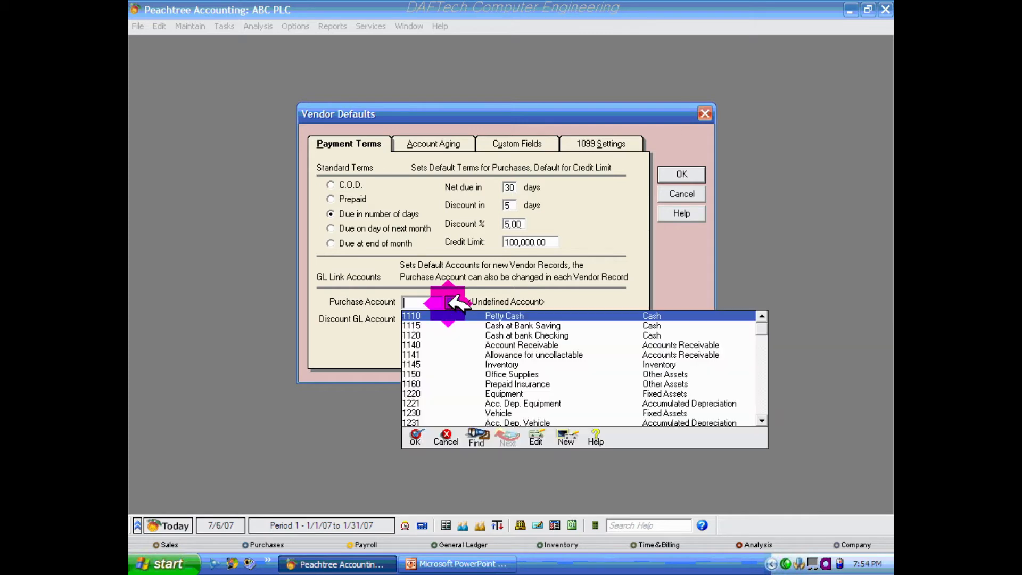
type("2110")
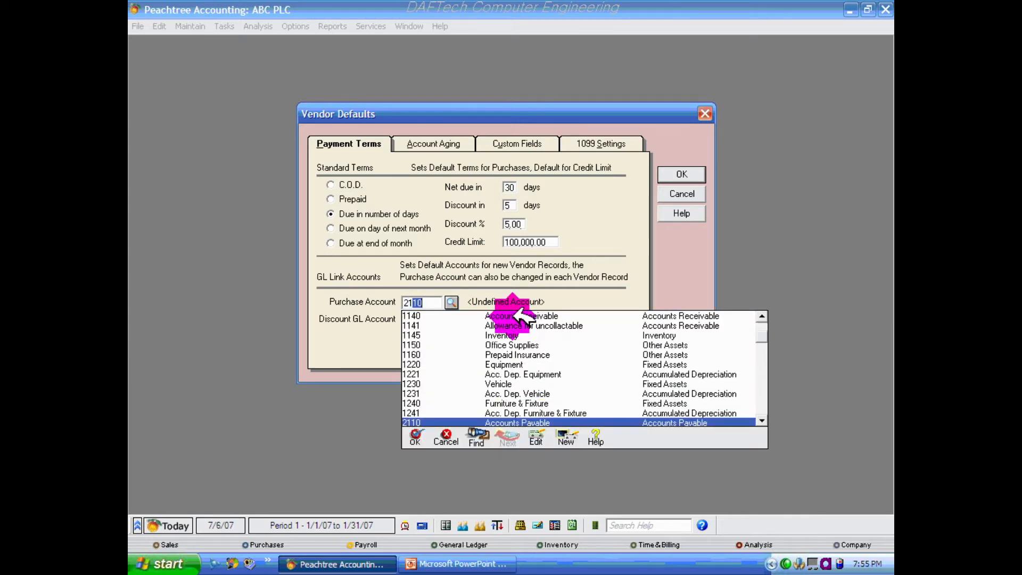
key("Tab")
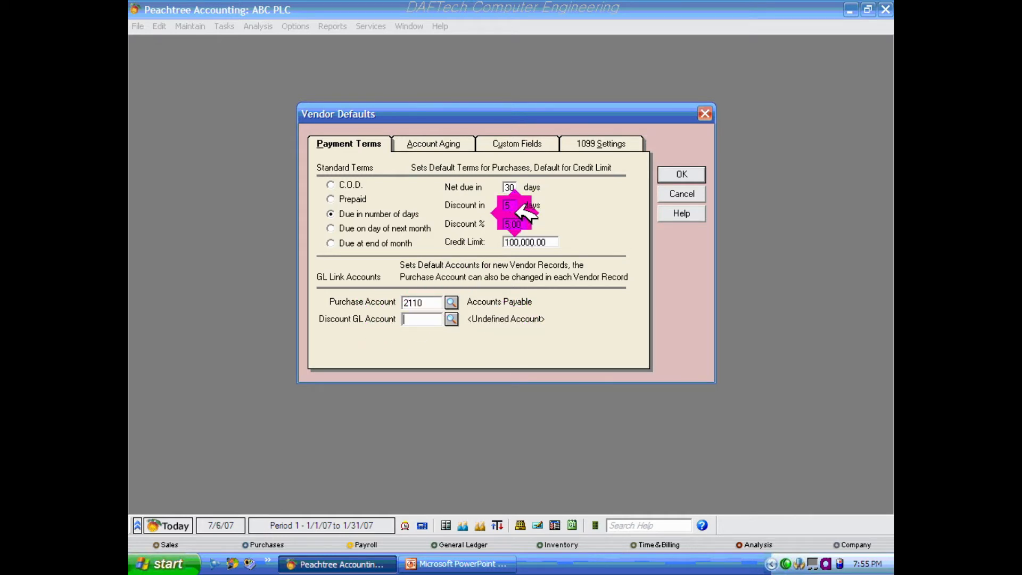
Set the default discount GL account to 6250, Miscellaneous Exp
left_click(505, 224)
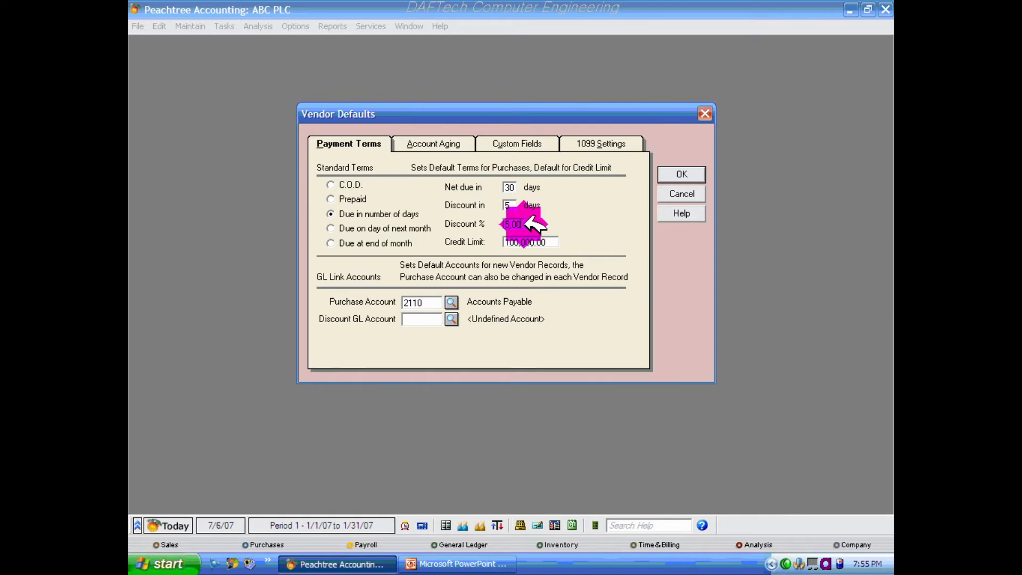
left_click(451, 318)
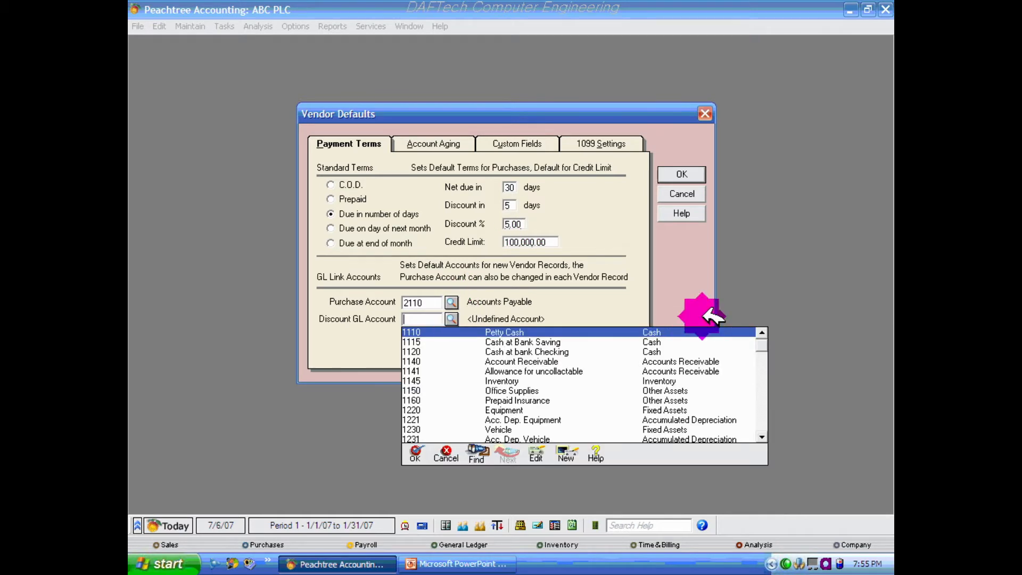
left_click_drag(762, 345, 766, 437)
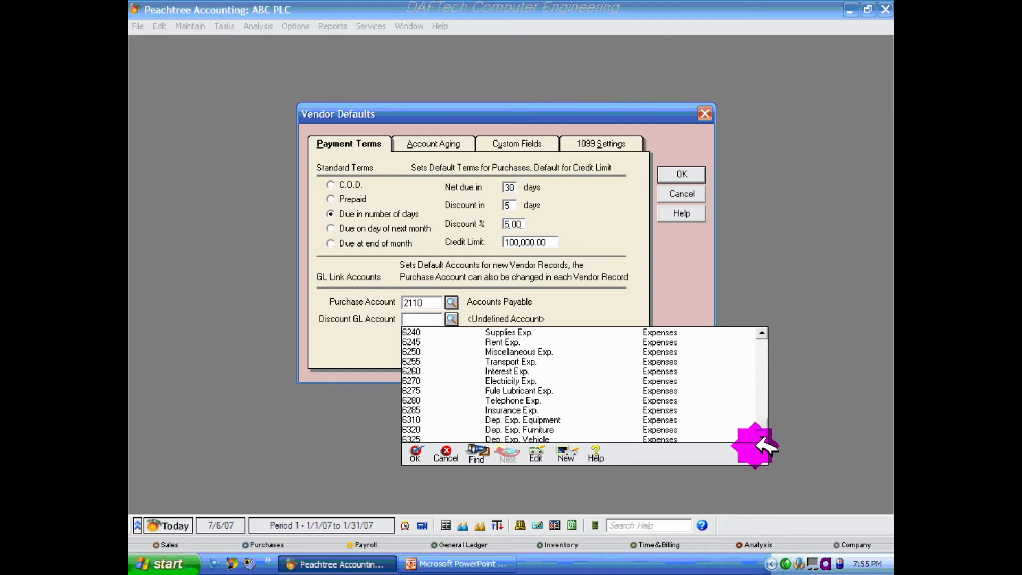
left_click(532, 349)
double_click(538, 351)
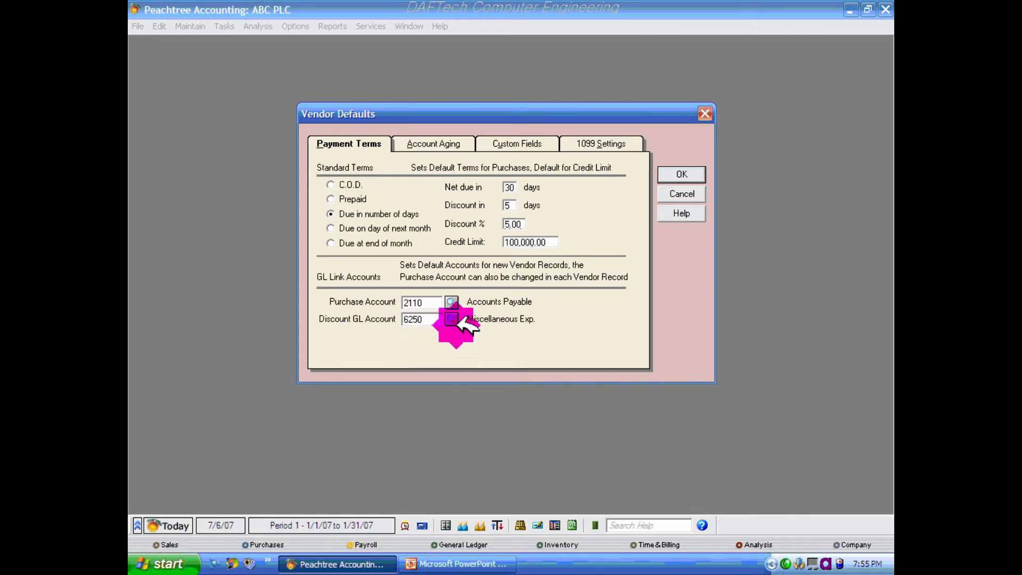
left_click(422, 319)
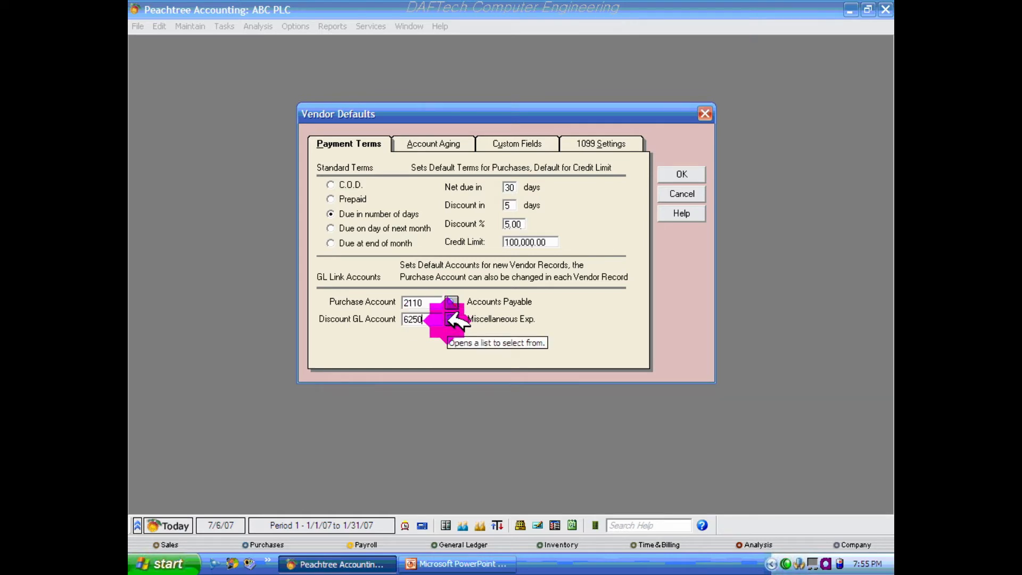
Review the vendor account aging categories and 1099 settings, and save the vendor defaults
left_click(438, 143)
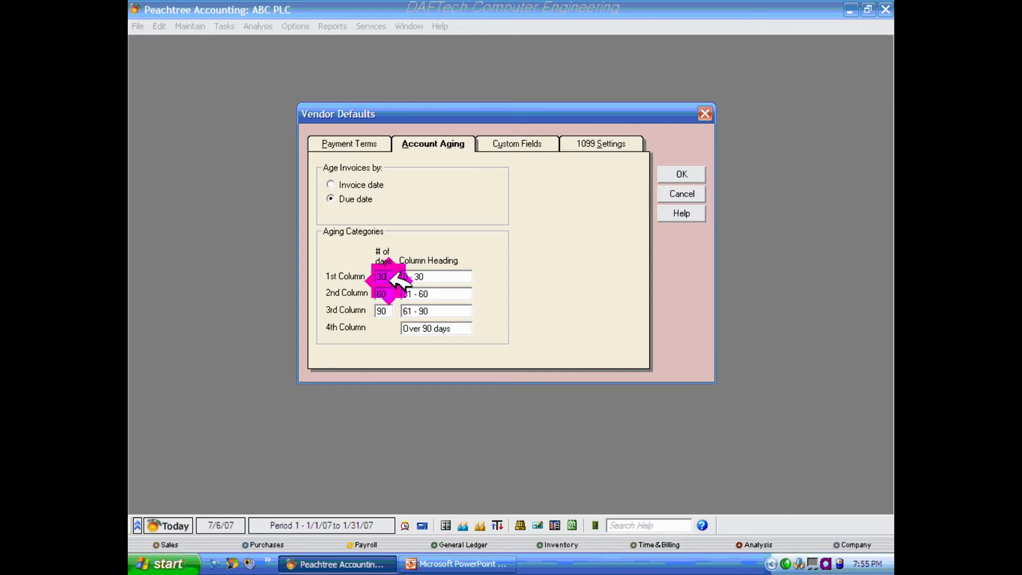
left_click(352, 143)
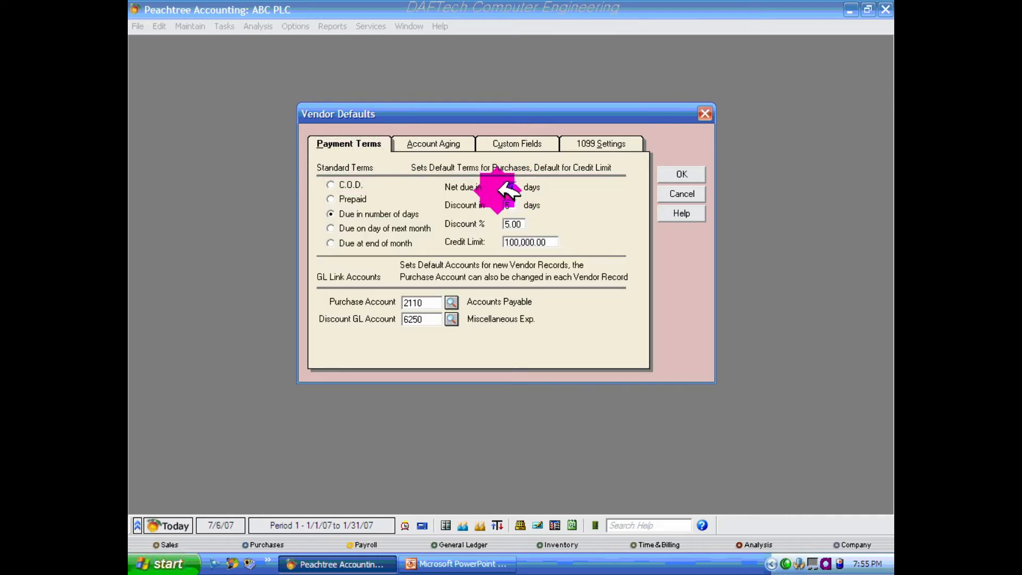
left_click(440, 143)
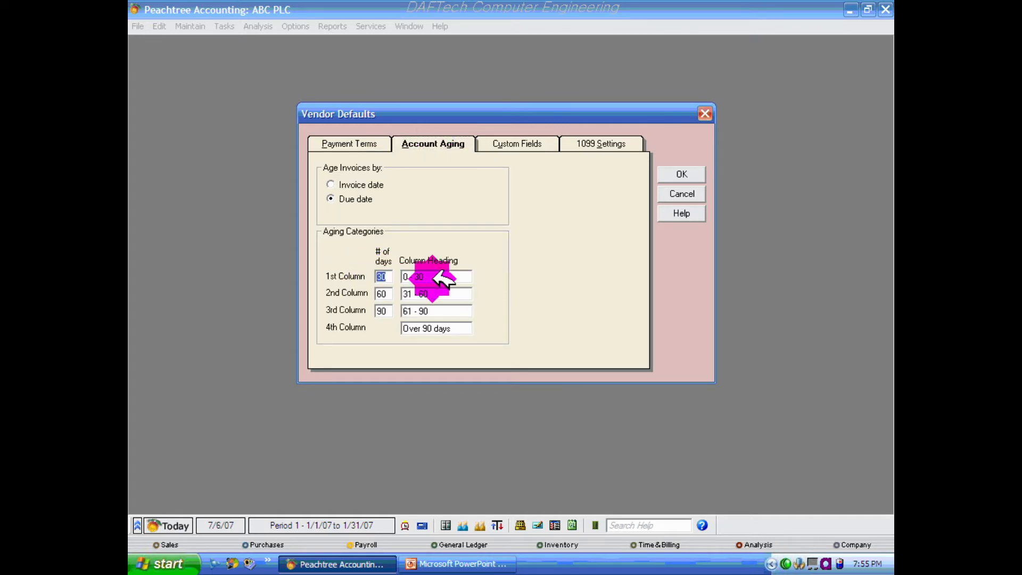
left_click_drag(432, 277, 365, 292)
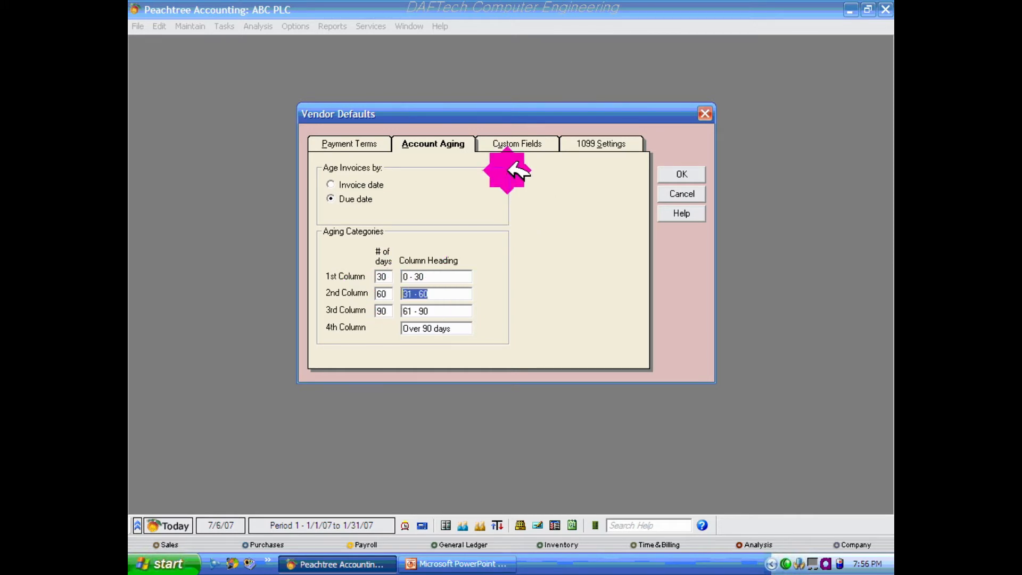
left_click(556, 143)
left_click(589, 143)
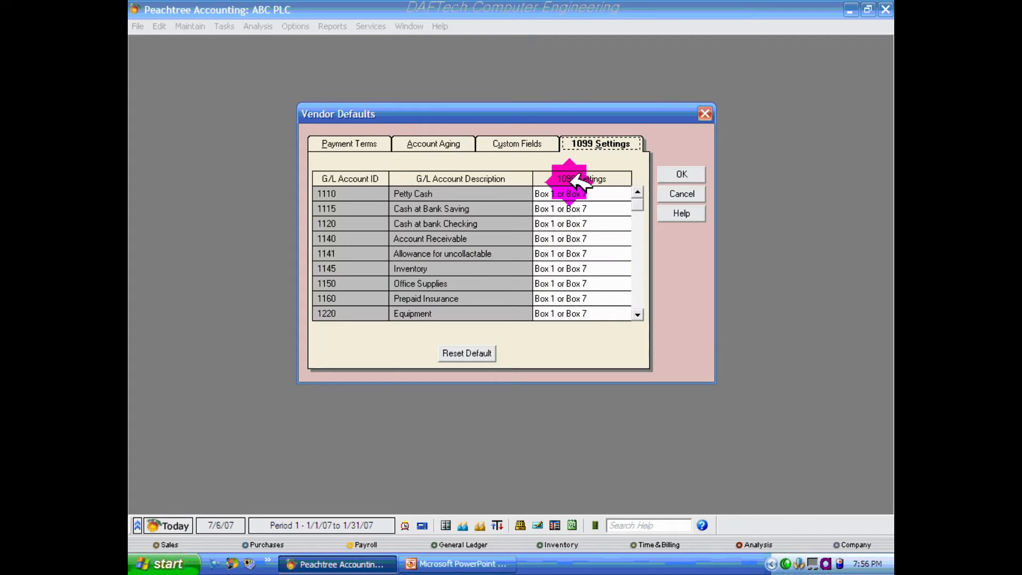
left_click(372, 146)
left_click(684, 174)
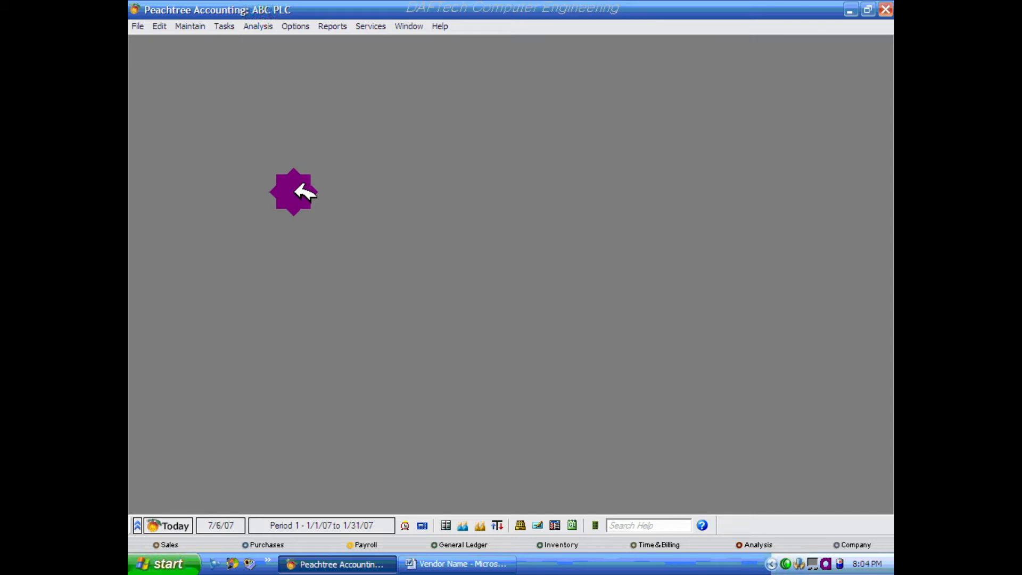
Open the vendor maintenance window, move it slightly lower, and place the cursor in the vendor name field
left_click(192, 26)
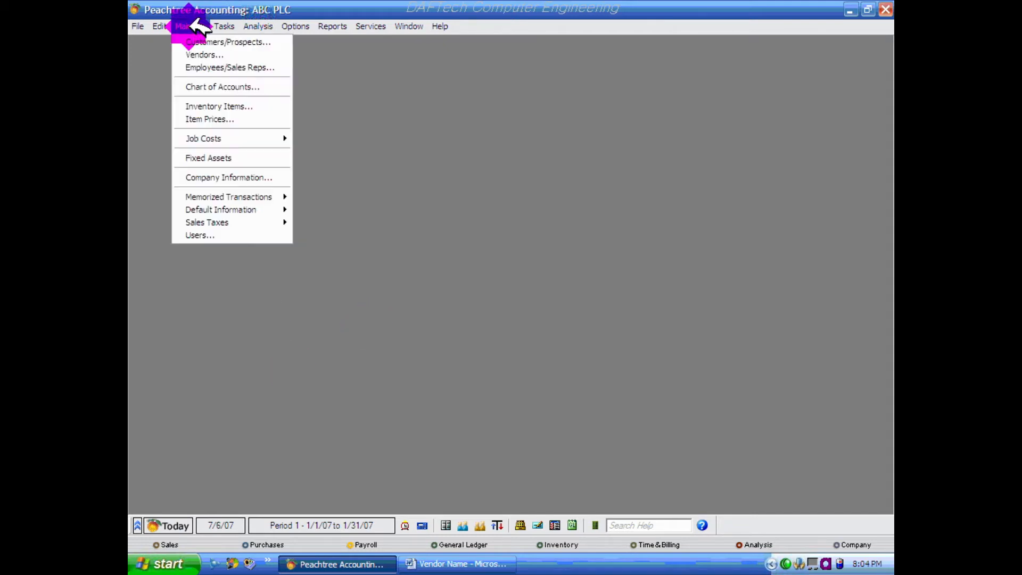
left_click(229, 53)
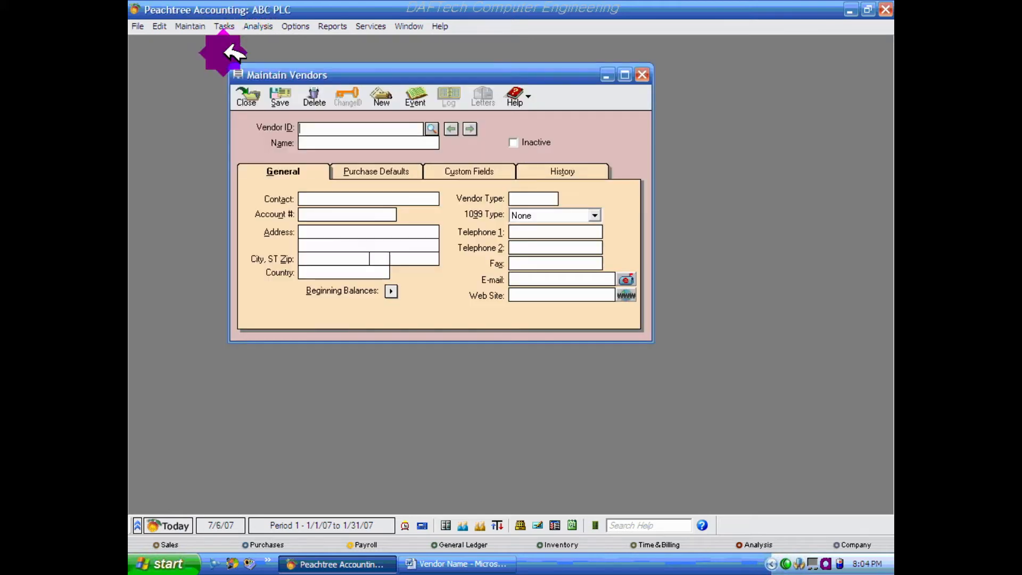
left_click_drag(403, 67, 408, 88)
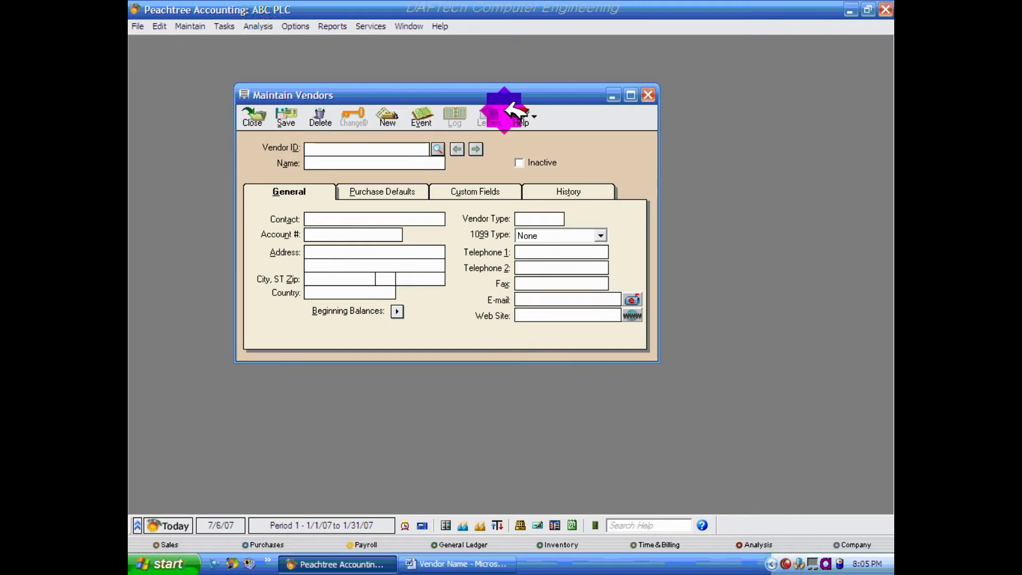
left_click(312, 164)
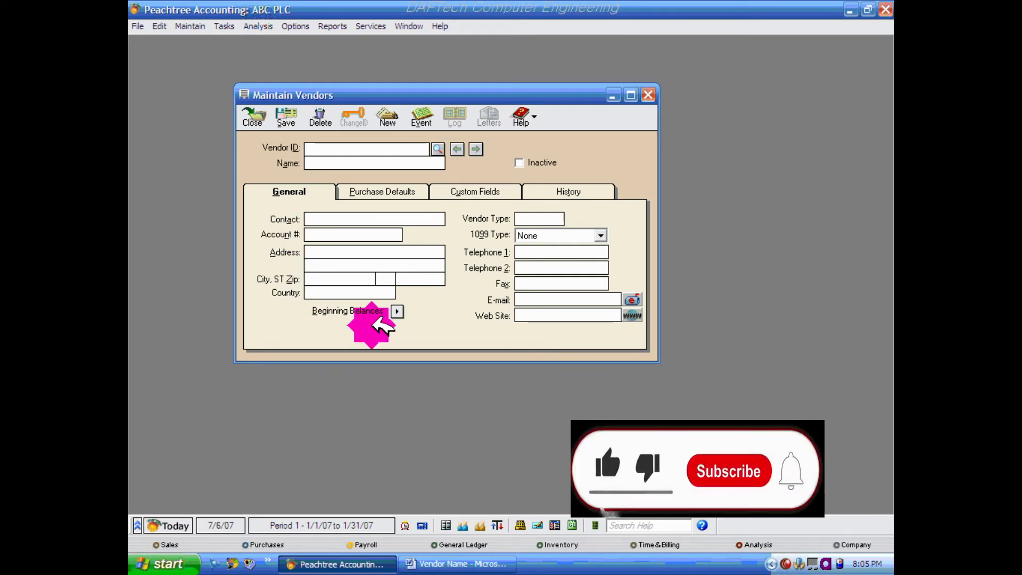
Switch to the Vendor Name document in Word and examine the table of vendor codes, addresses, invoices and balances
left_click(456, 564)
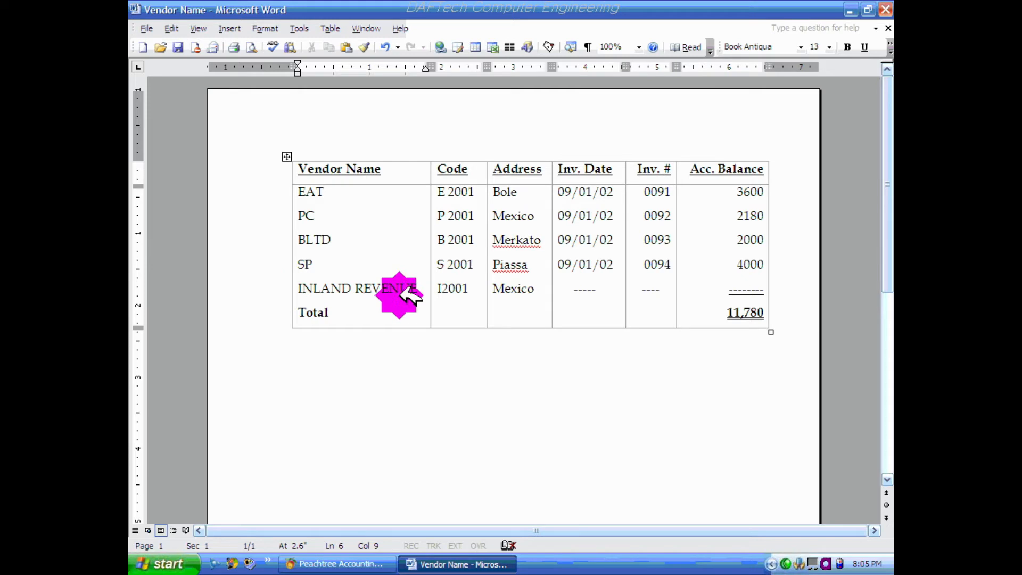
Examine the INLAND REVENUE entry in the vendor name column of the Word table
left_click_drag(425, 287, 301, 290)
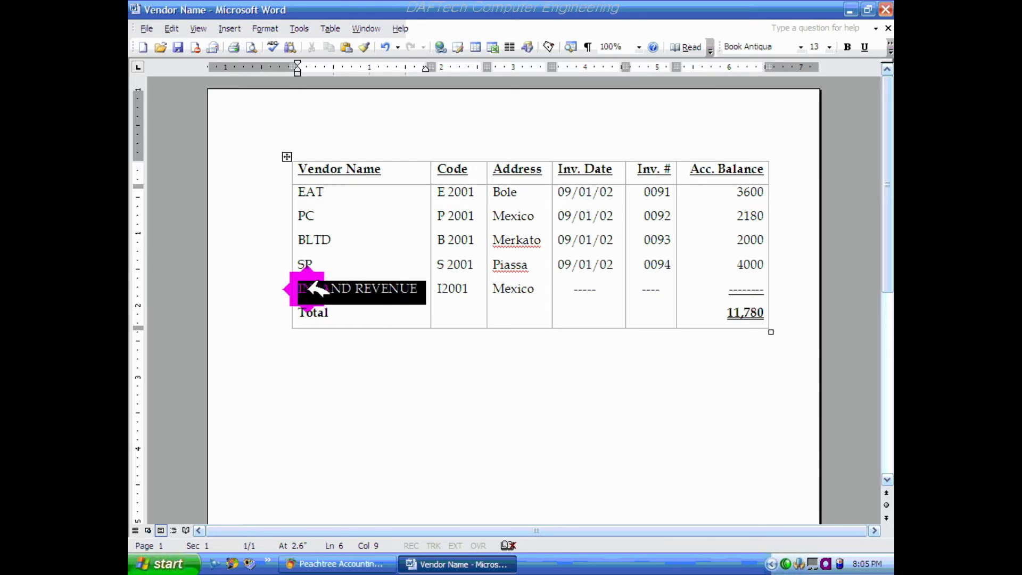
left_click(387, 286)
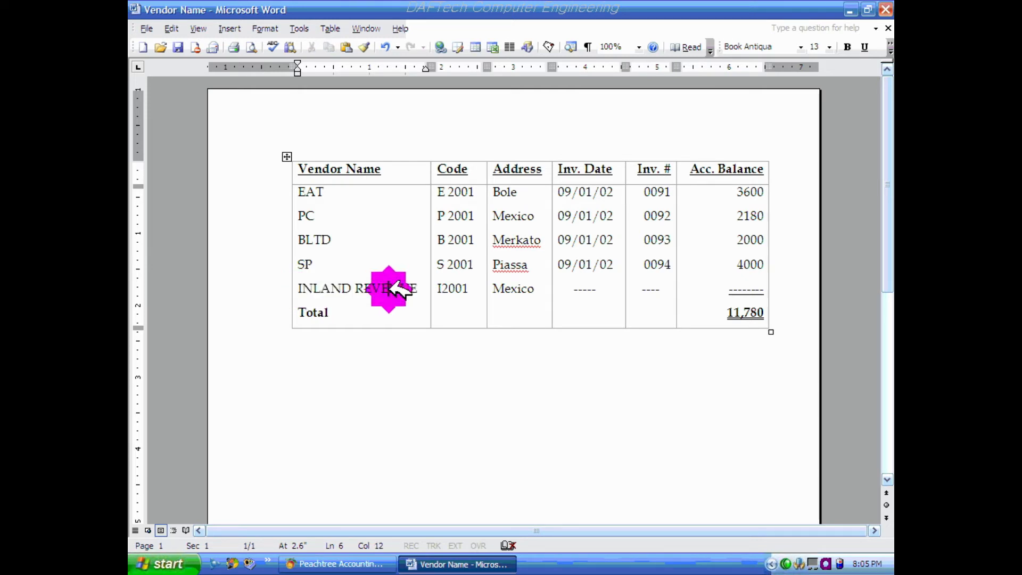
left_click_drag(422, 289, 295, 283)
left_click(426, 288)
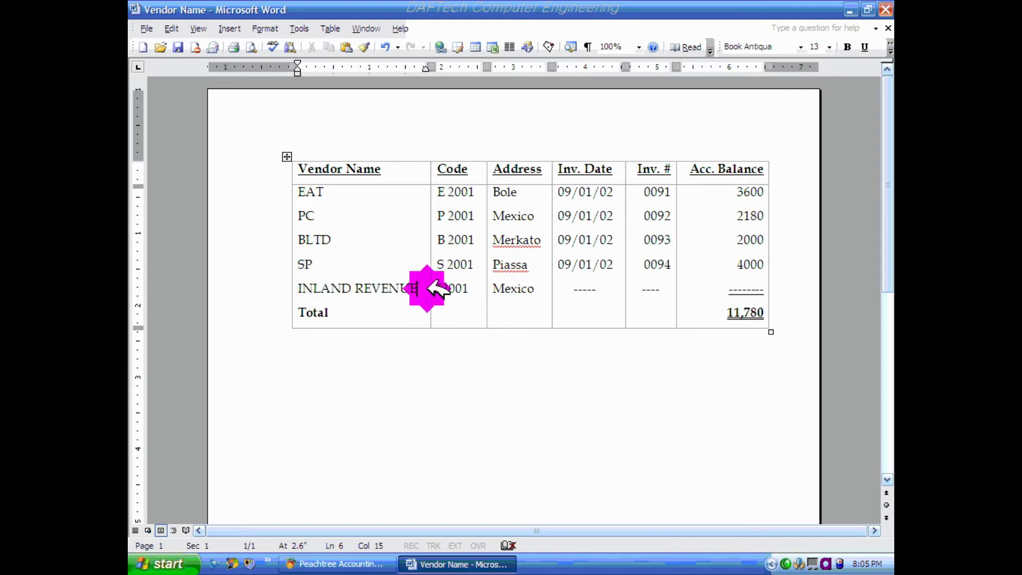
left_click_drag(428, 286, 322, 283)
left_click(417, 285)
left_click_drag(417, 285, 330, 281)
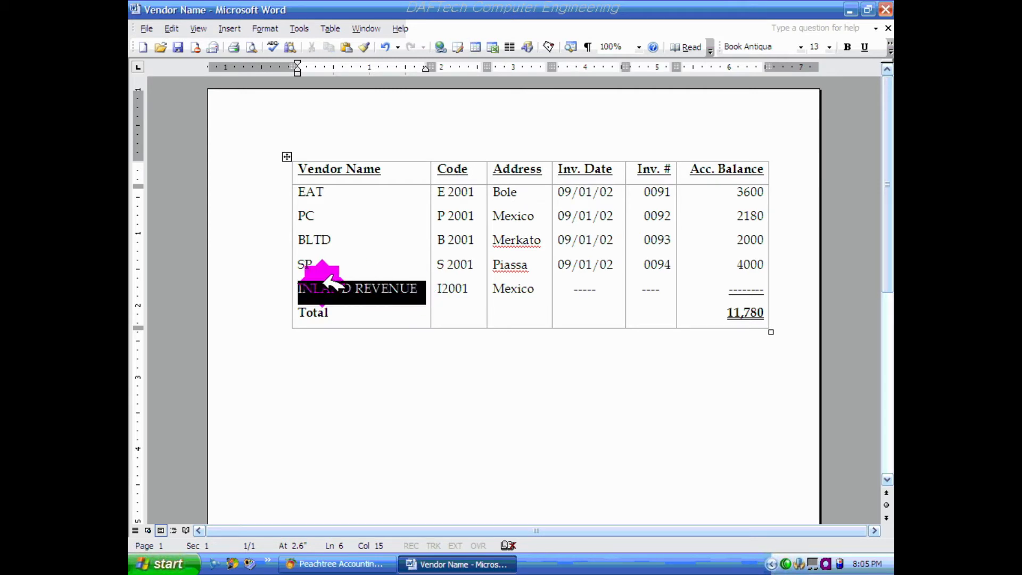
left_click(417, 280)
left_click_drag(420, 289, 298, 292)
left_click(345, 290)
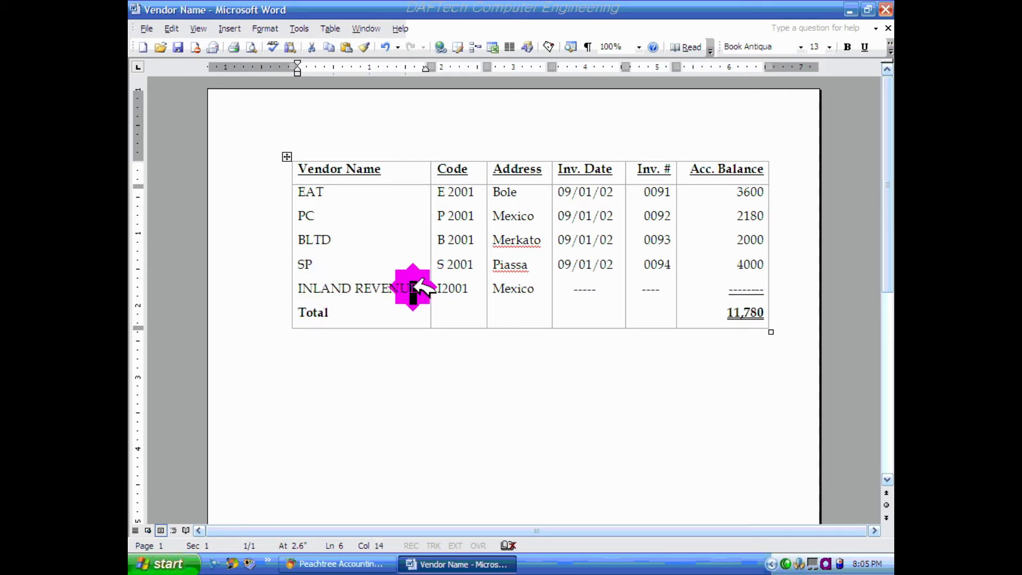
Examine the code, invoice number and account balance listed for vendor EAT in the table
left_click(457, 192)
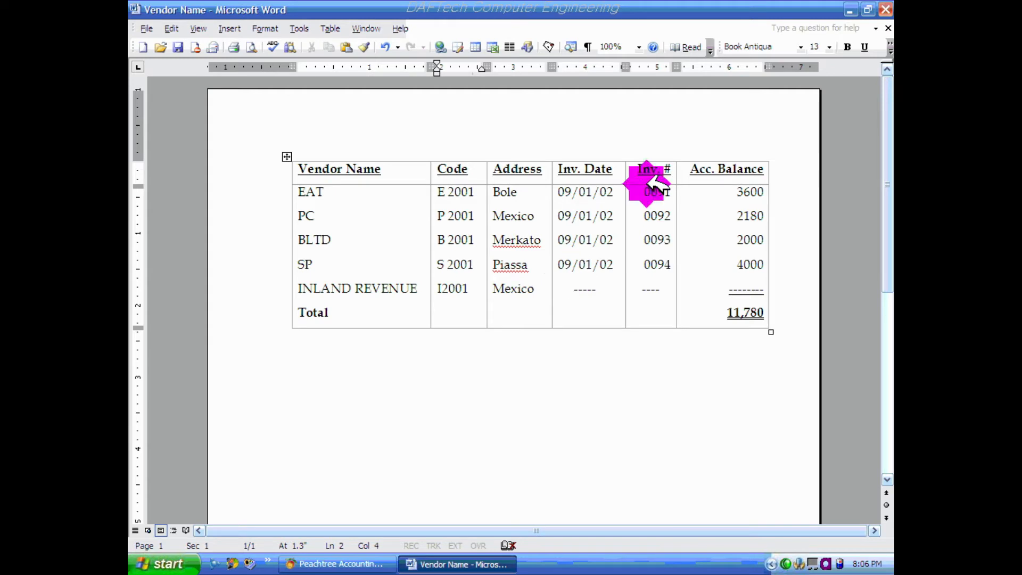
left_click_drag(642, 190, 669, 198)
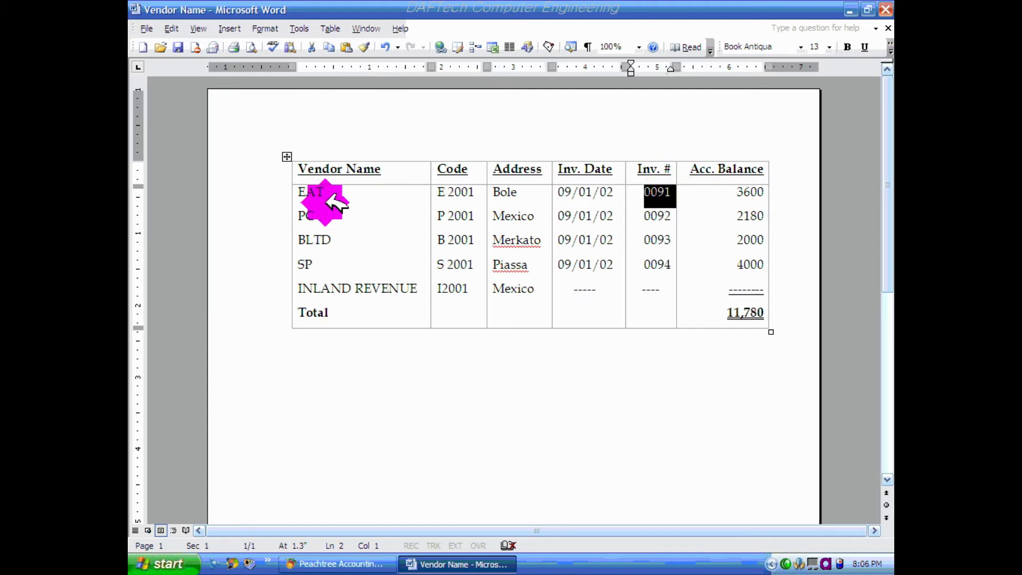
left_click(737, 193)
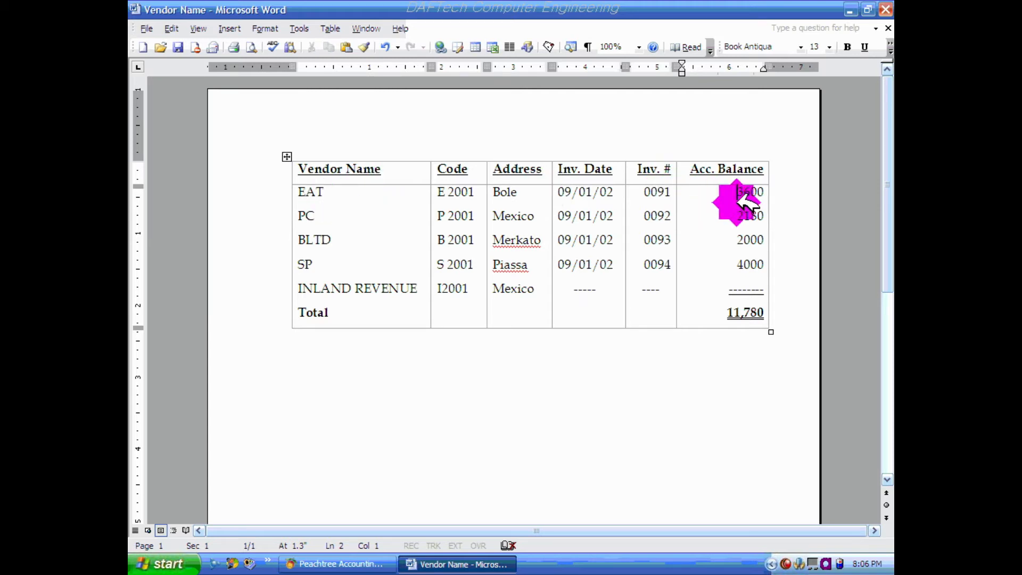
left_click(770, 190)
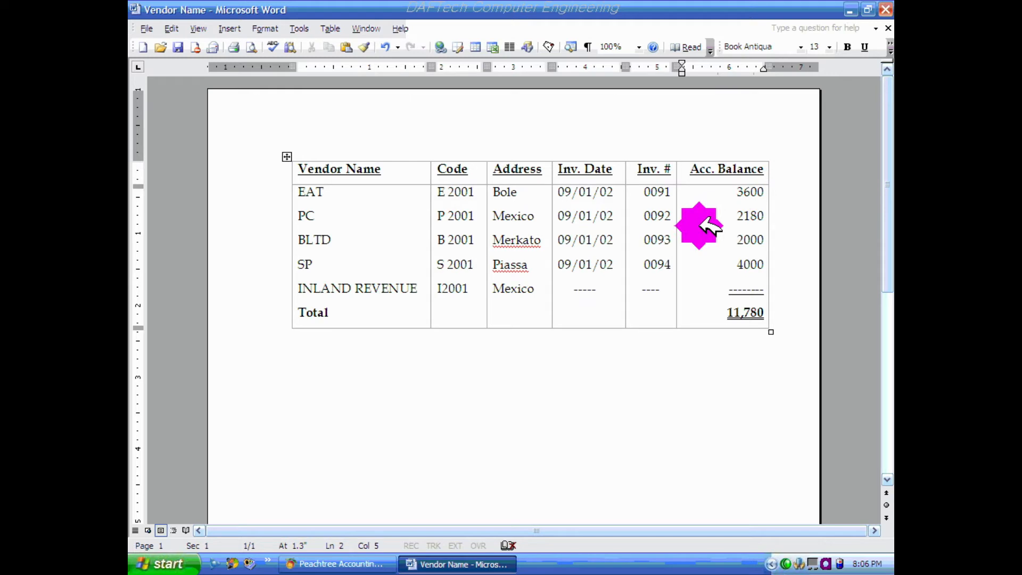
left_click_drag(737, 189, 772, 190)
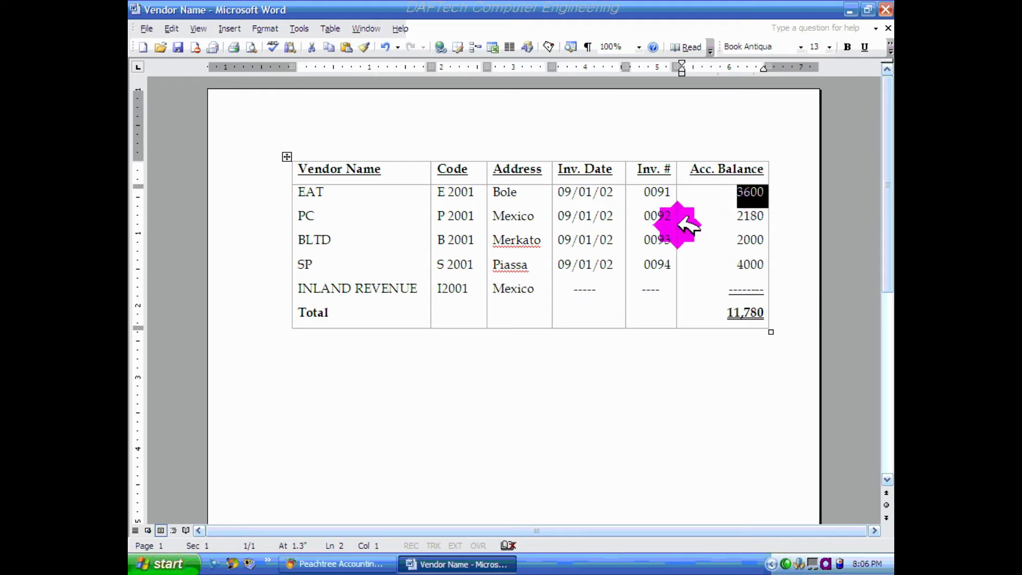
left_click(743, 192)
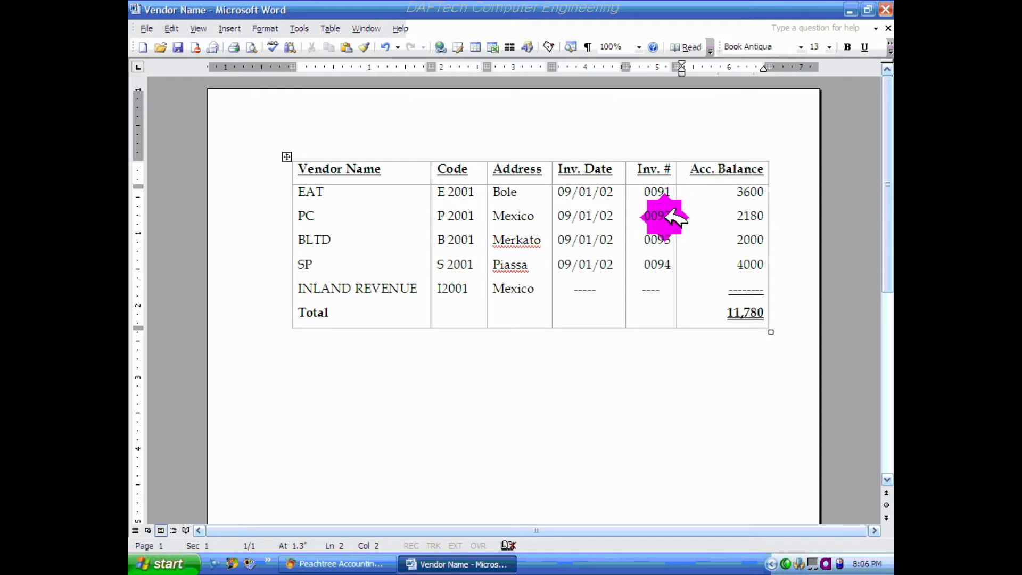
left_click(749, 191)
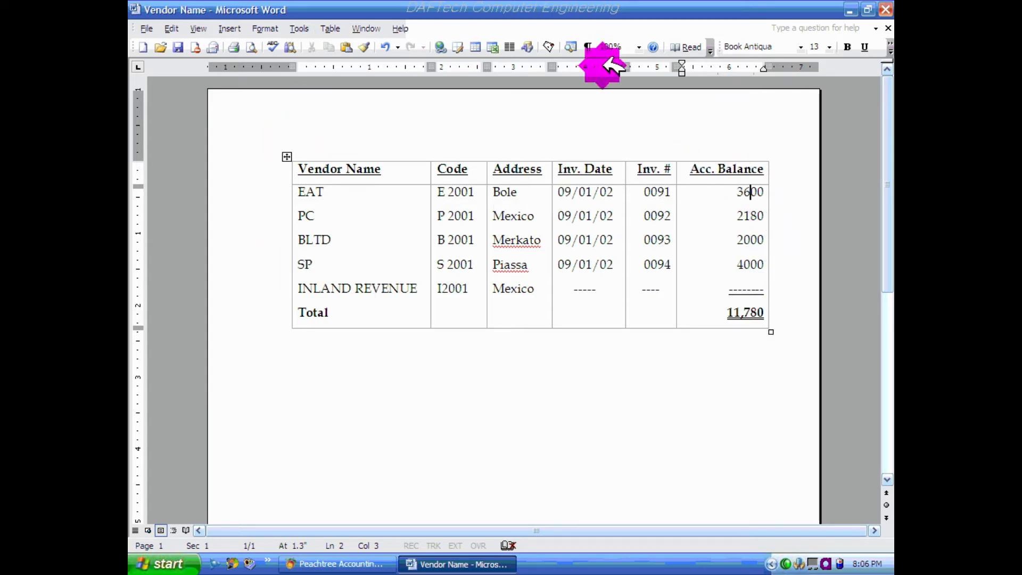
Switch back to Peachtree Accounting and enter vendor ID E2001 with the name EAT, checking the code against the Word table
left_click(850, 10)
left_click_drag(367, 95, 379, 88)
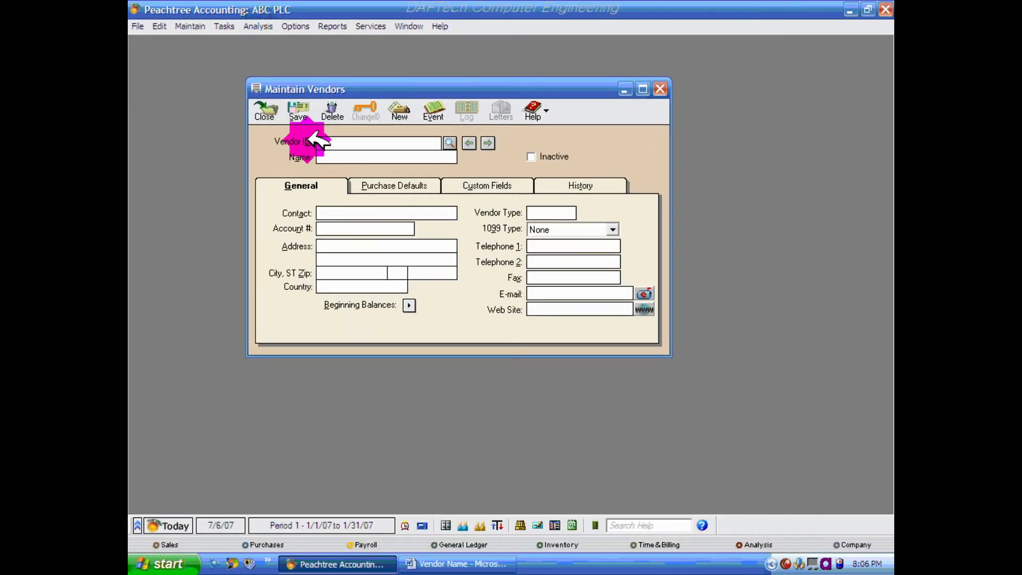
left_click(458, 564)
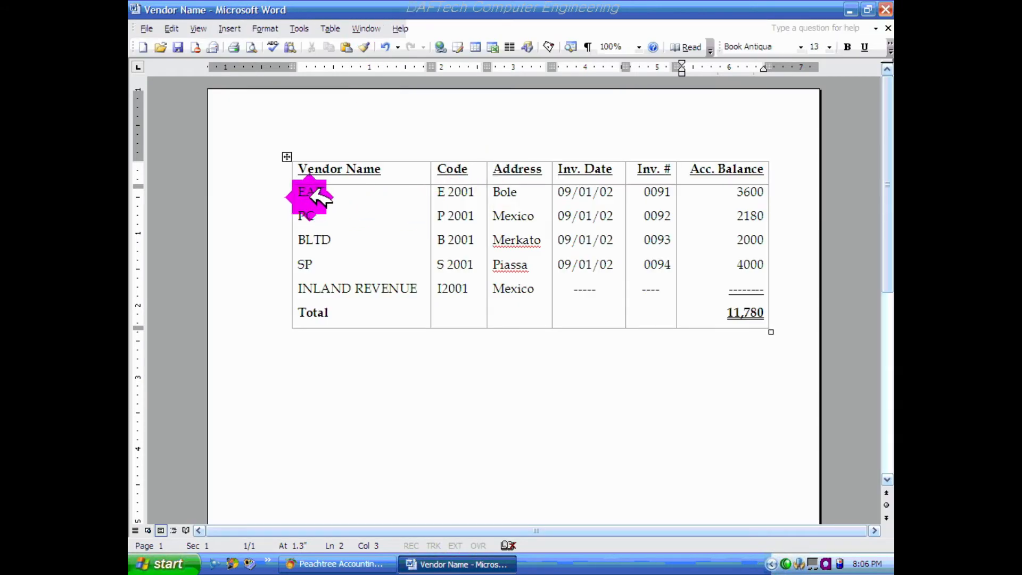
left_click(341, 564)
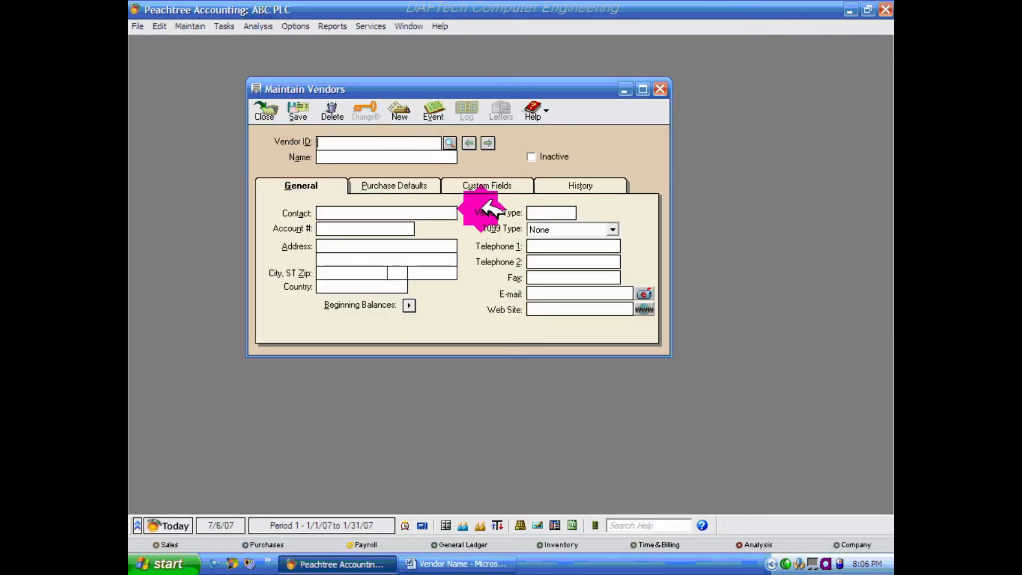
type("E")
type("2001")
type("EAT")
Fill in vendor EAT's street address, city and country, leaving the contact and account number blank
left_click(373, 212)
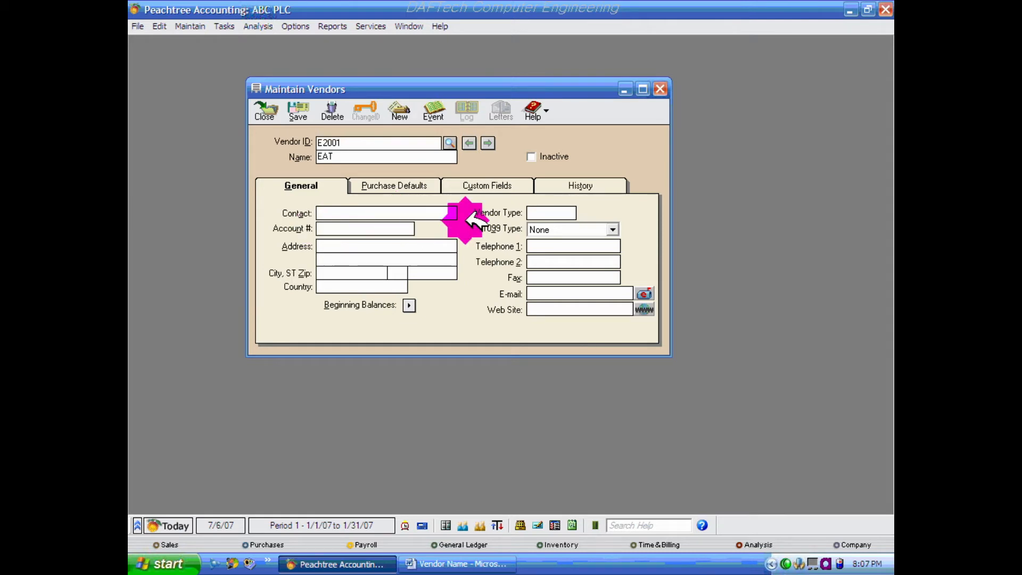
left_click(333, 226)
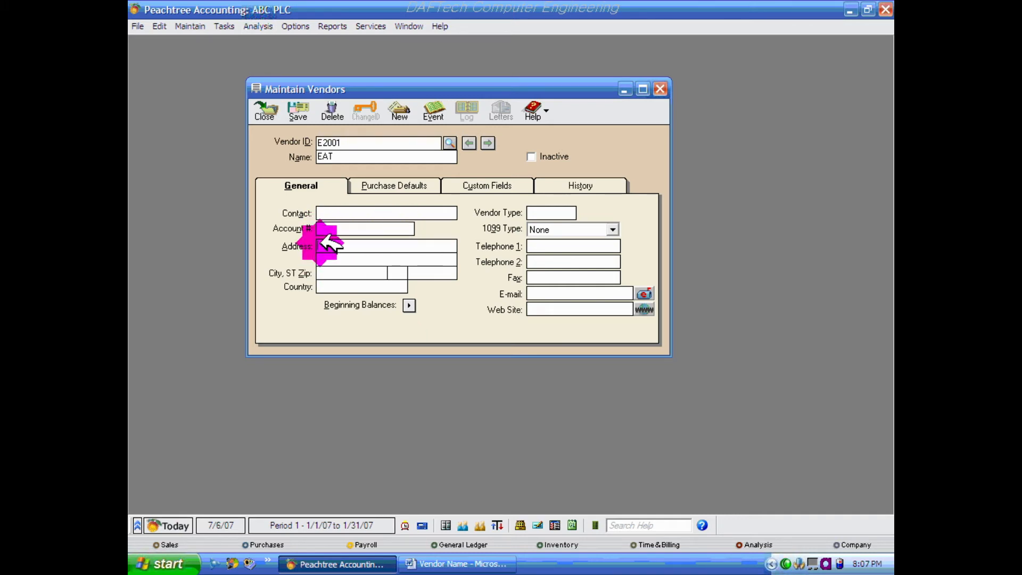
left_click(467, 566)
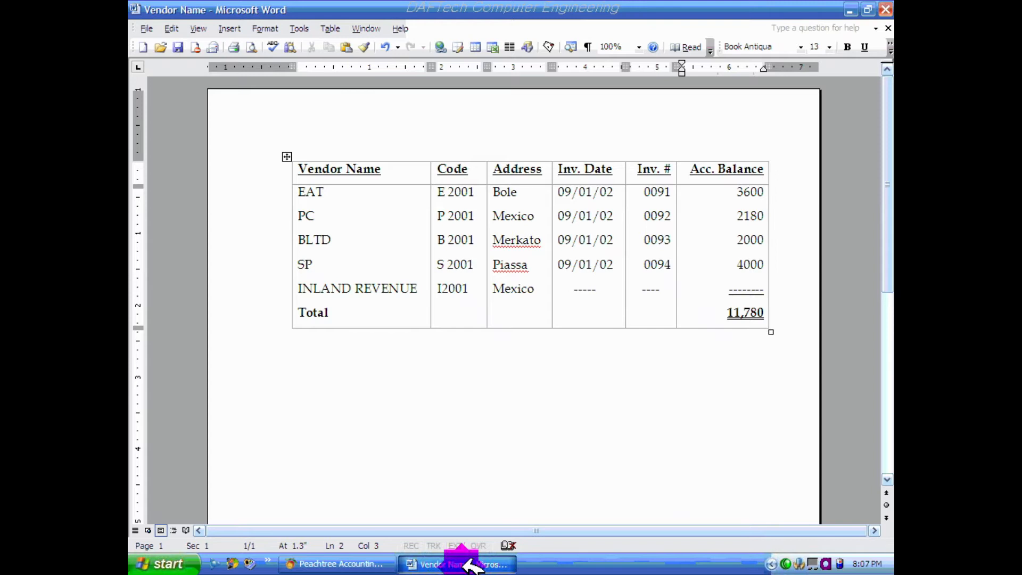
left_click(461, 564)
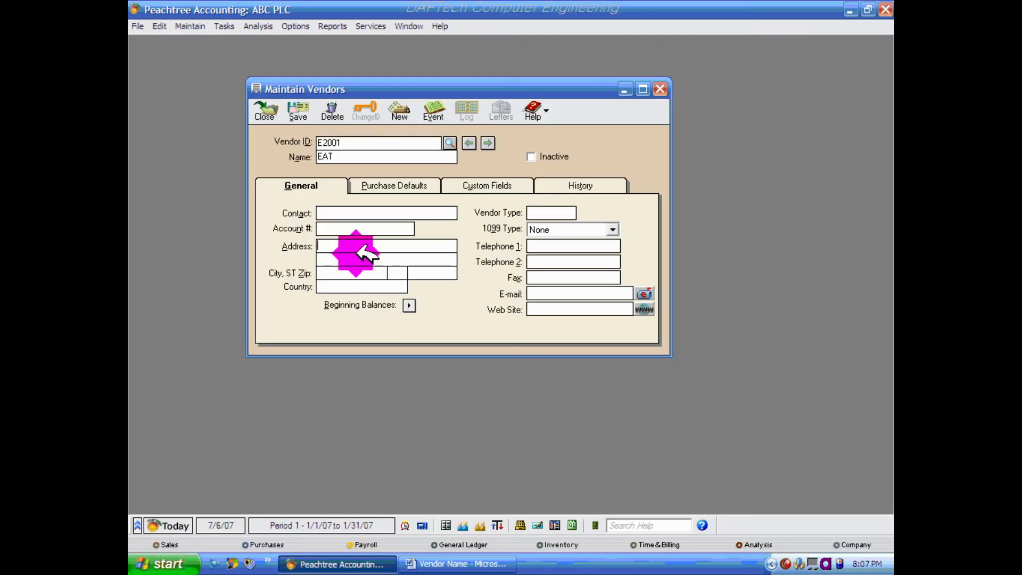
type("BOLE")
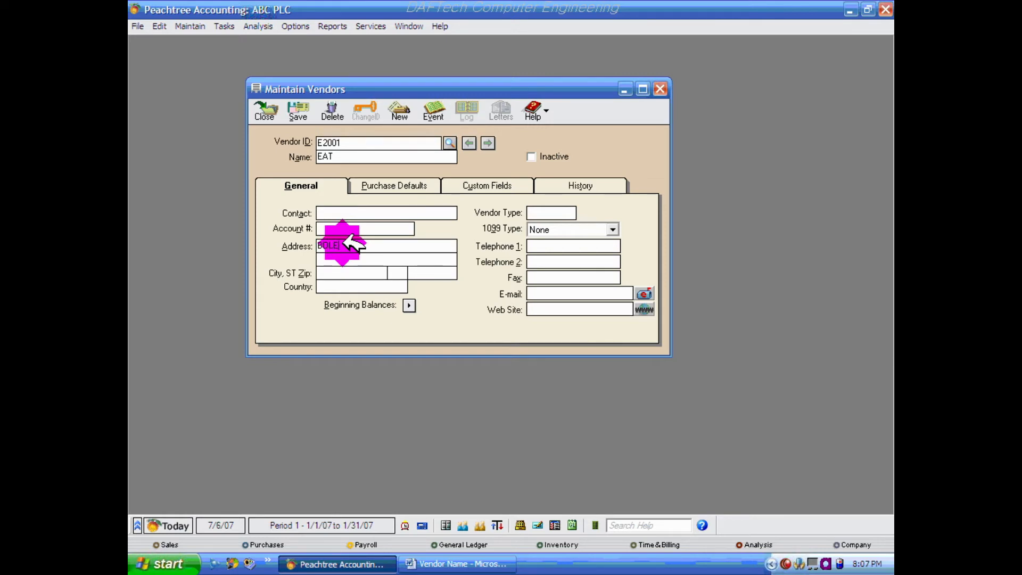
left_click(328, 270)
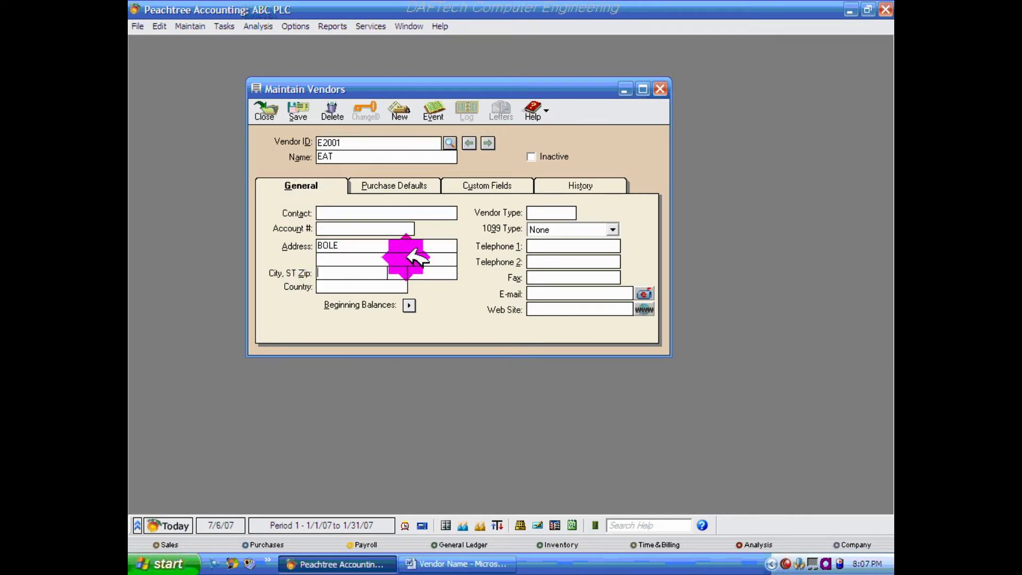
type("ADDIS ABABA")
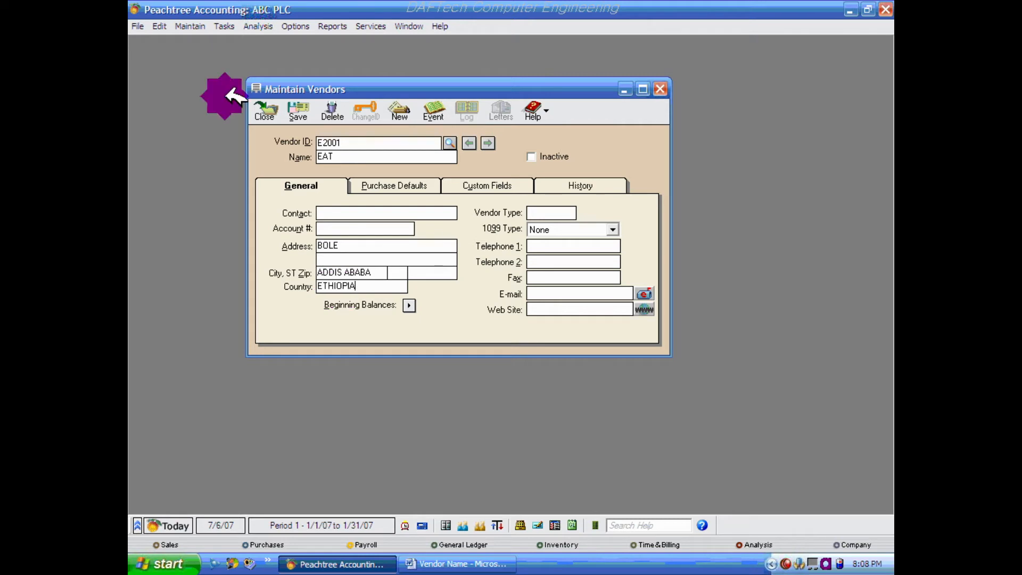
Enter the vendor's primary telephone number, leaving the vendor type, second telephone and web site blank
left_click(538, 213)
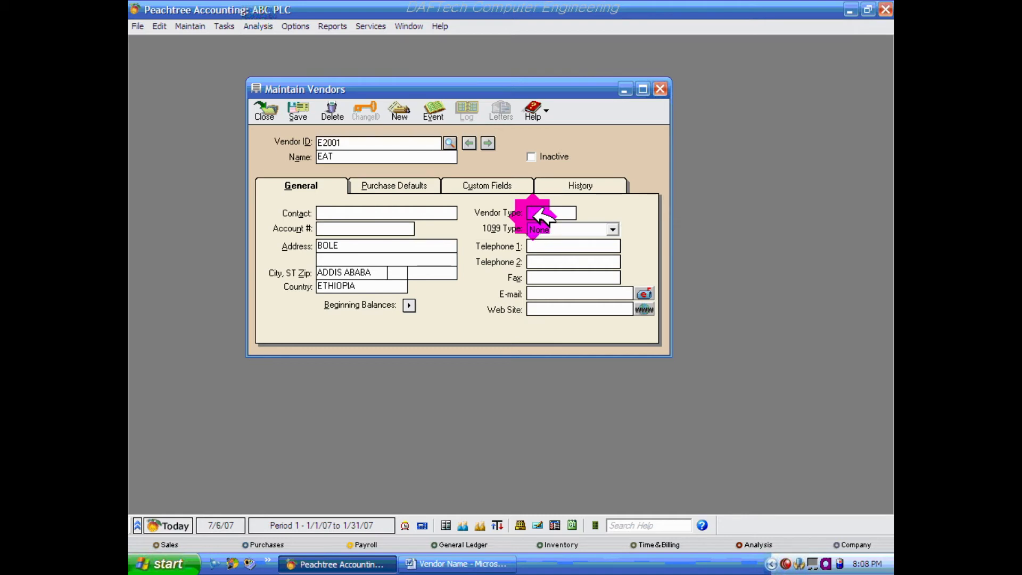
left_click(543, 244)
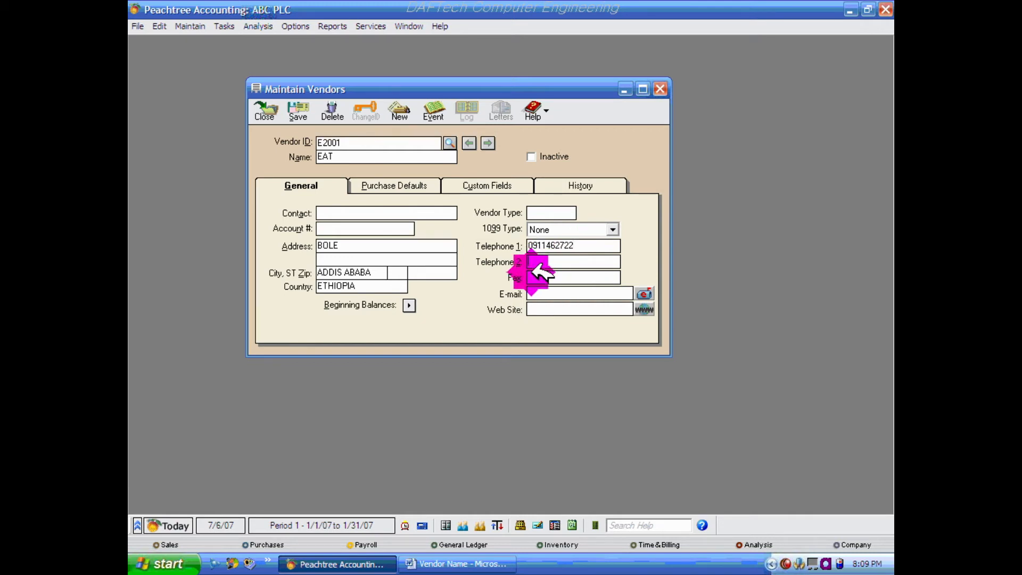
left_click(543, 259)
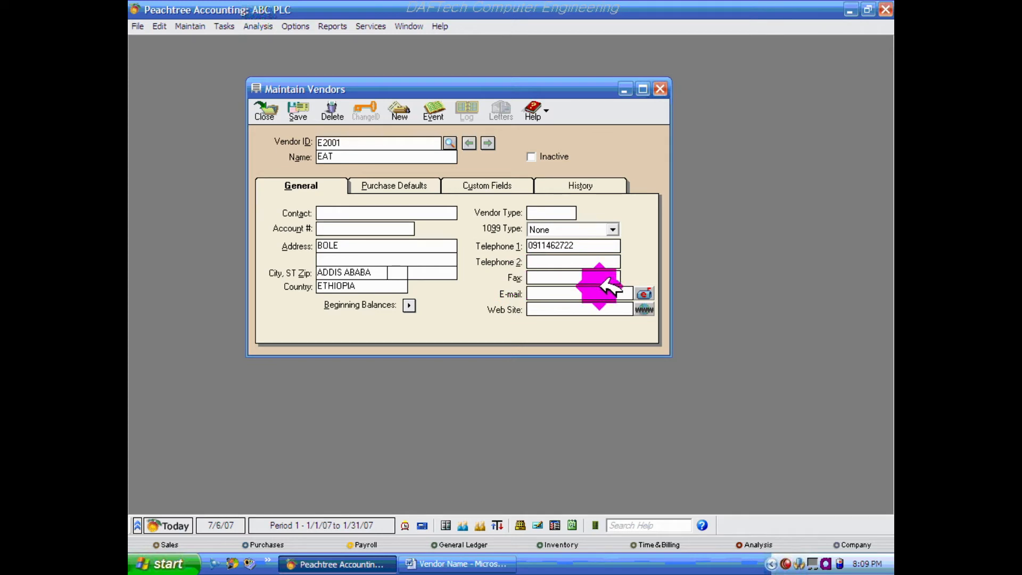
left_click(543, 311)
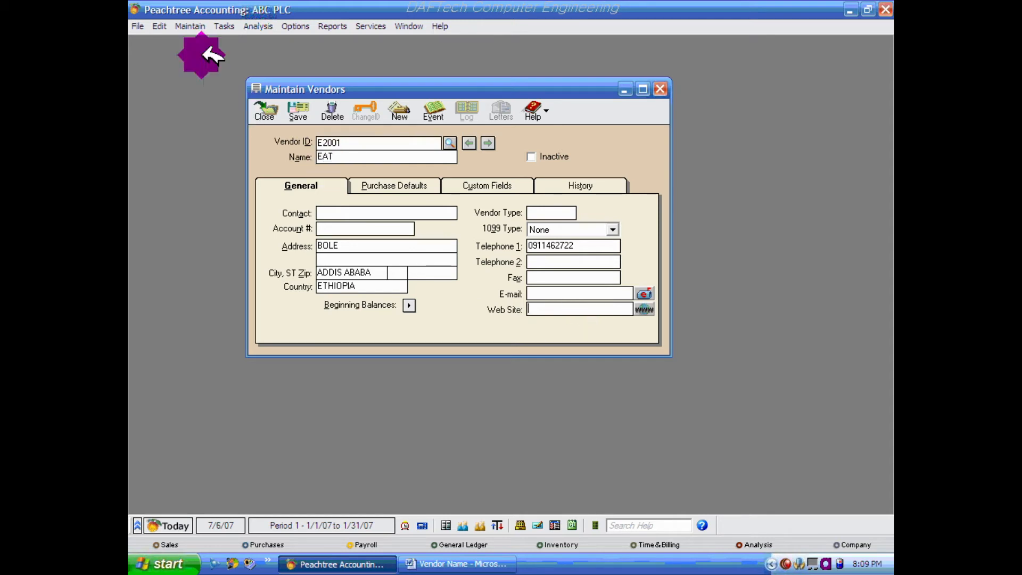
Review the purchase account and the available shipping methods in vendor EAT's purchase defaults
left_click(293, 181)
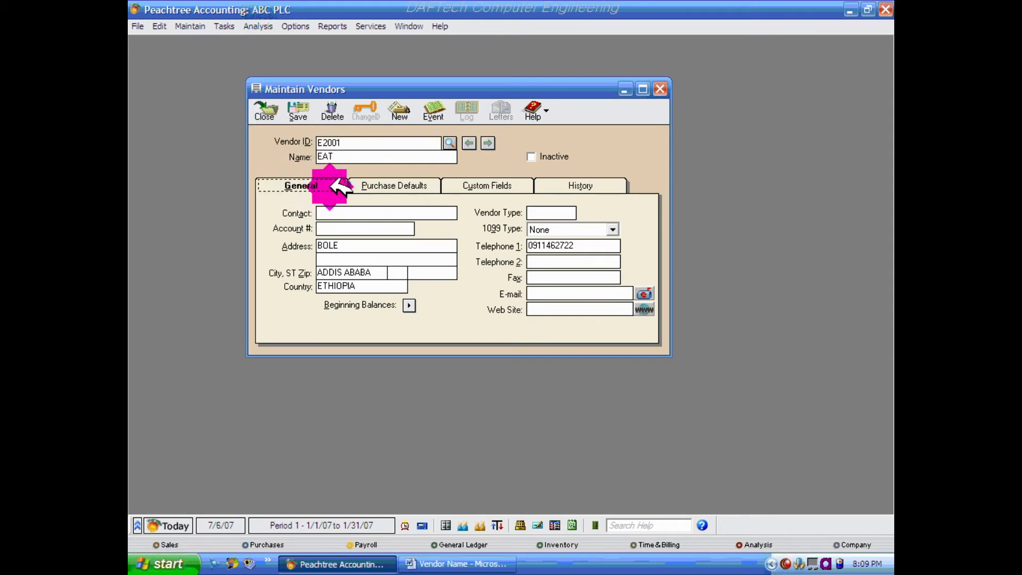
left_click(357, 184)
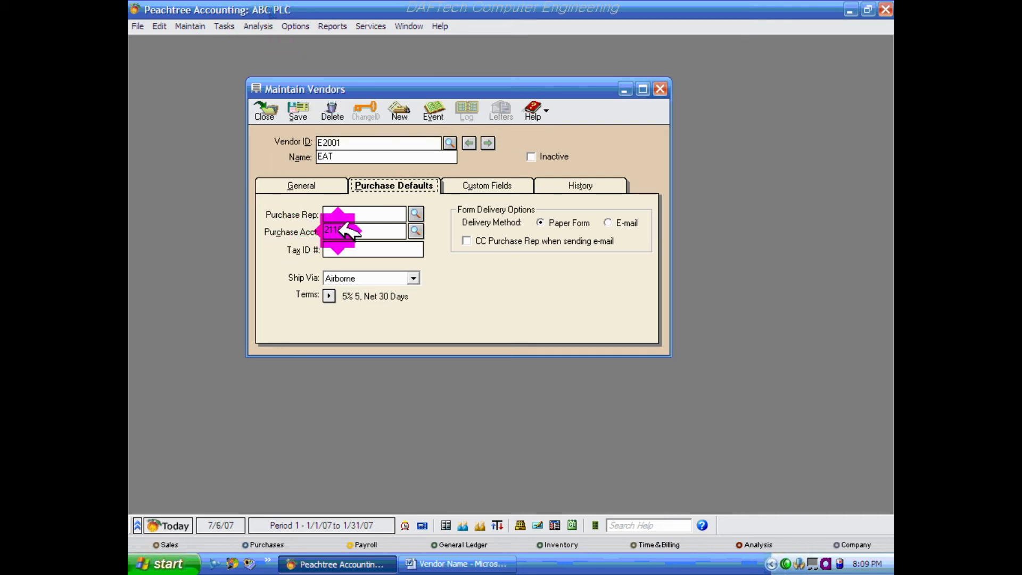
left_click(416, 230)
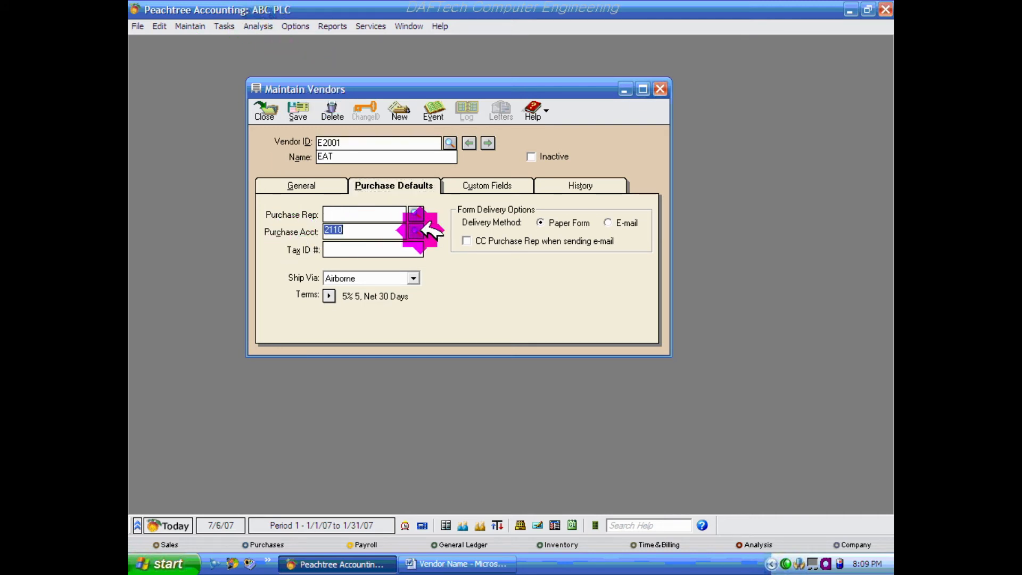
left_click(417, 230)
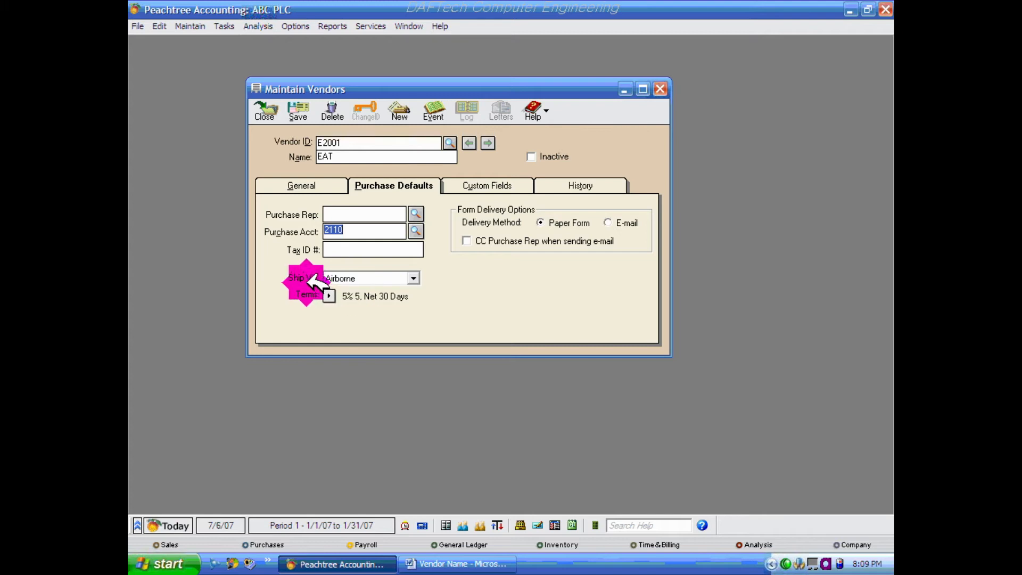
left_click(418, 277)
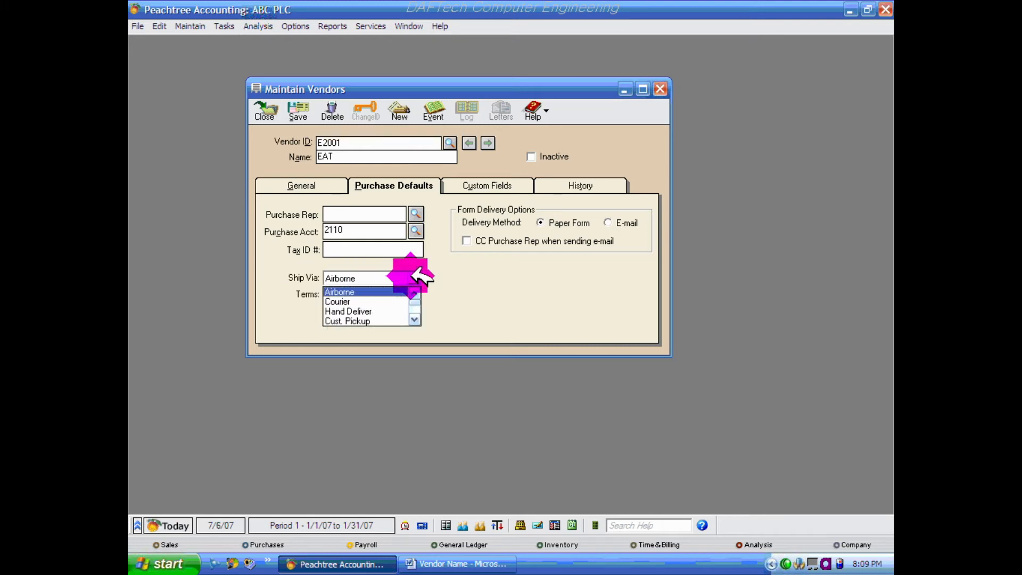
left_click(417, 277)
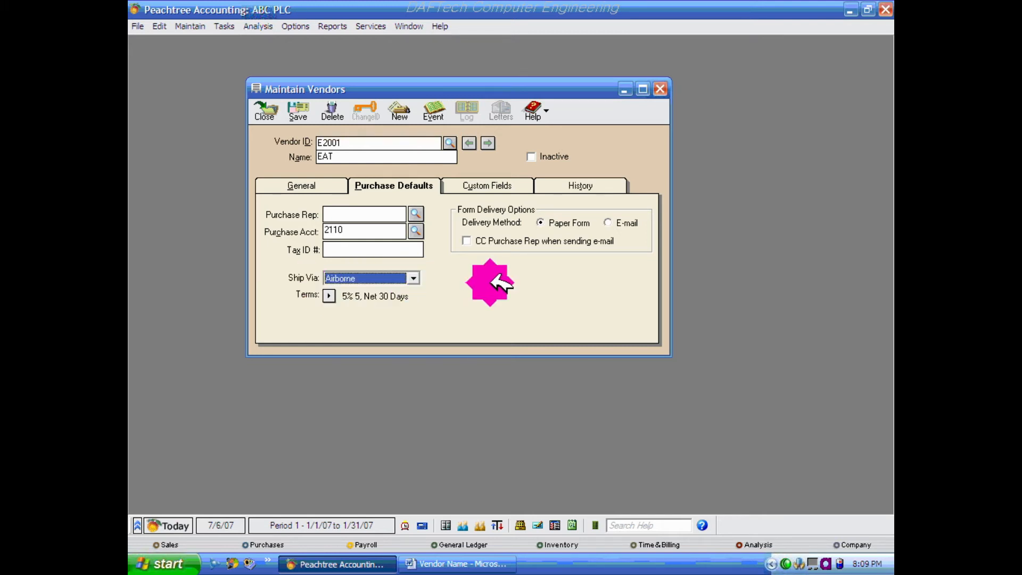
Replace EAT's standard terms with net due in 60 days, 10% discount in 10 days and a 50,000.00 credit limit, and save the vendor
left_click(329, 296)
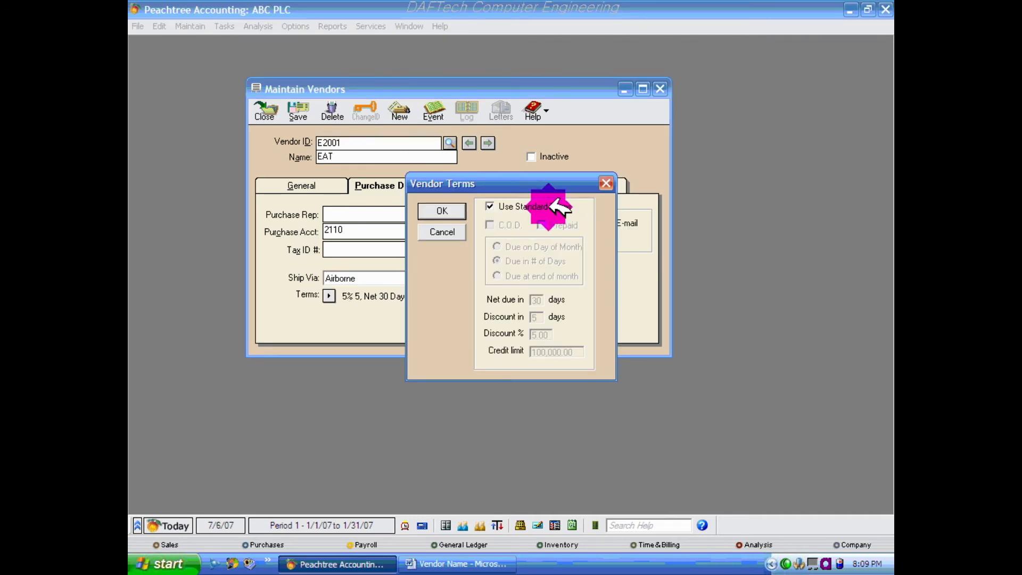
left_click(490, 205)
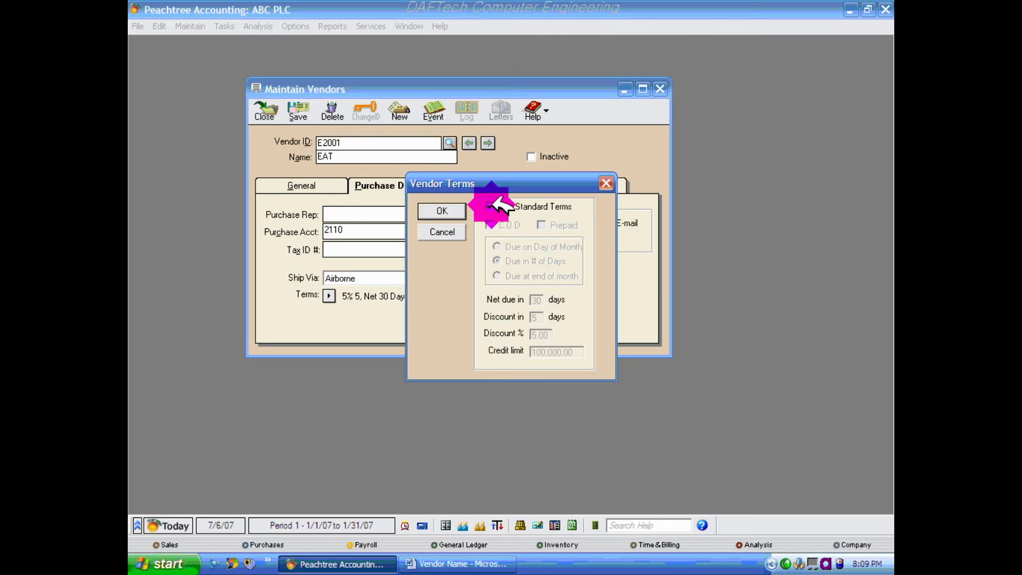
left_click(490, 205)
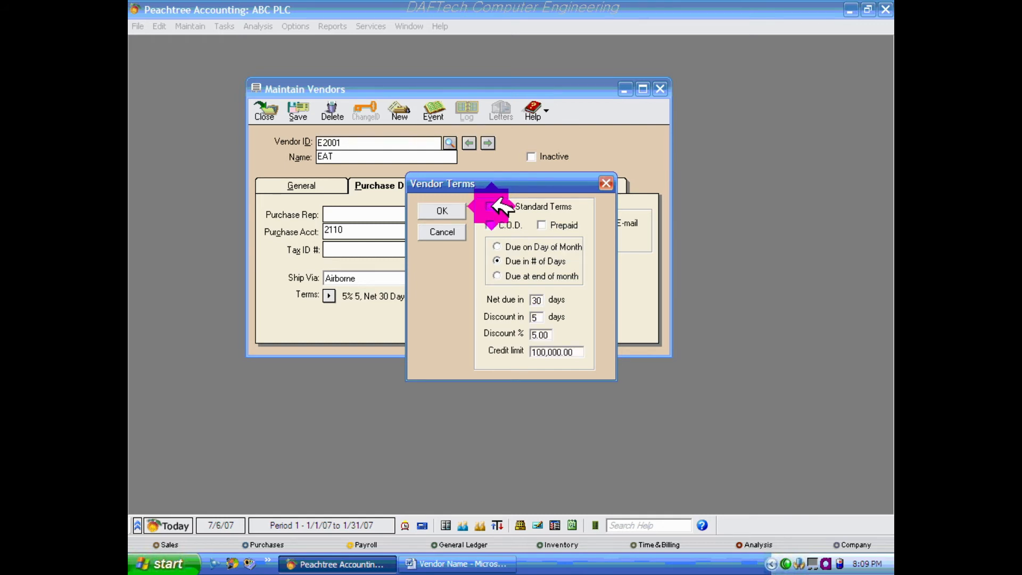
double_click(535, 301)
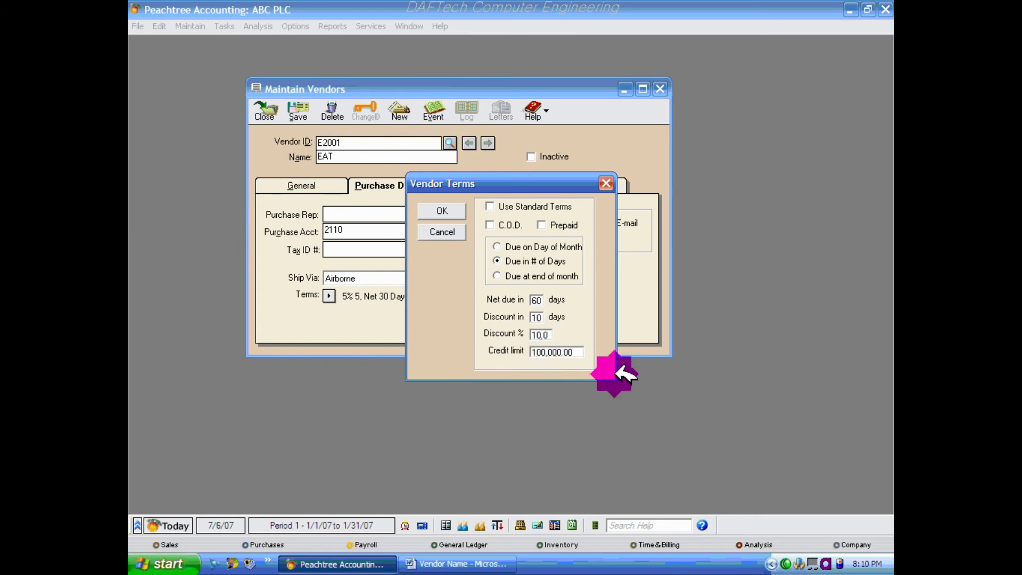
left_click_drag(581, 351, 528, 349)
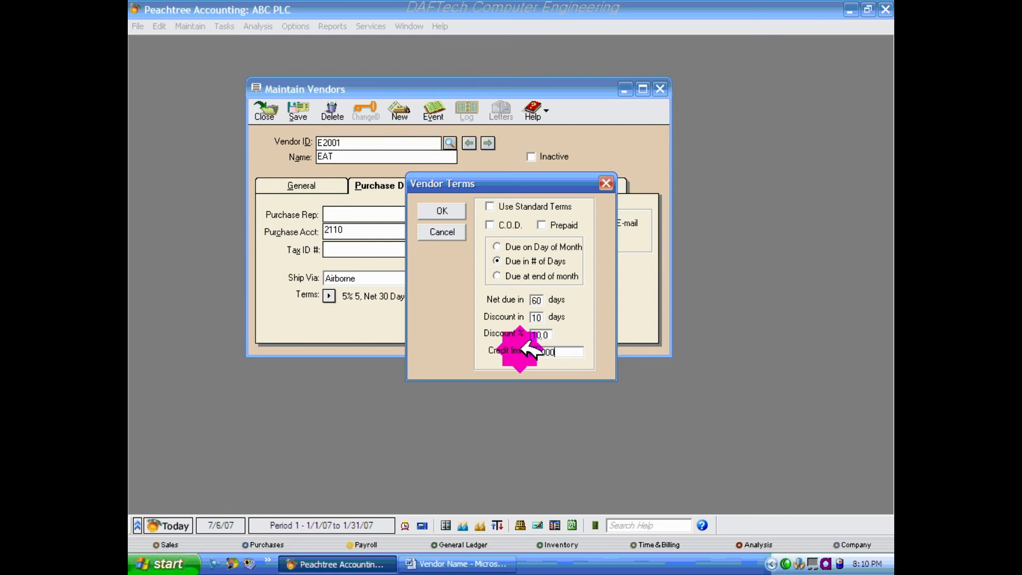
left_click(540, 335)
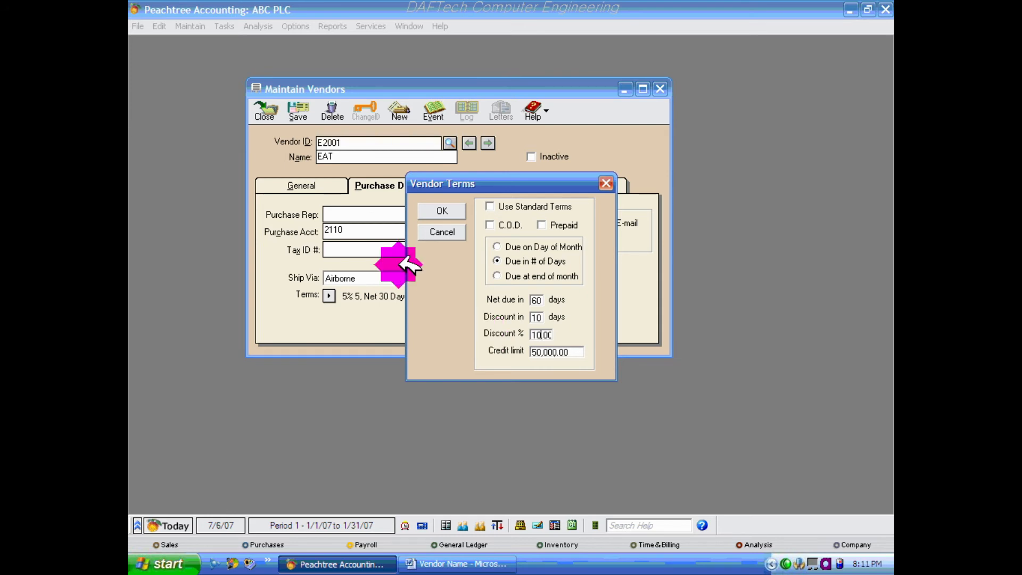
left_click(444, 211)
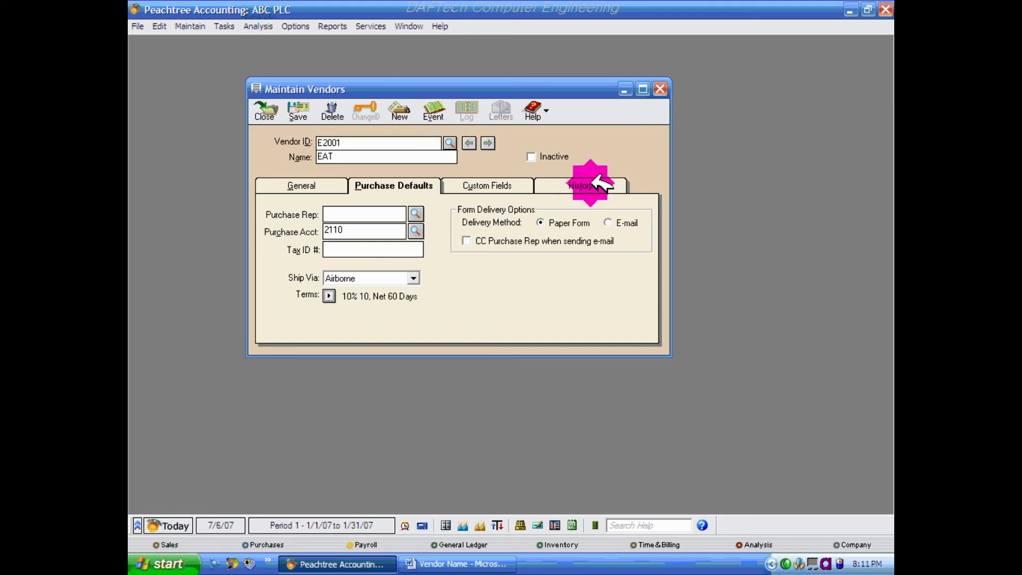
left_click(299, 111)
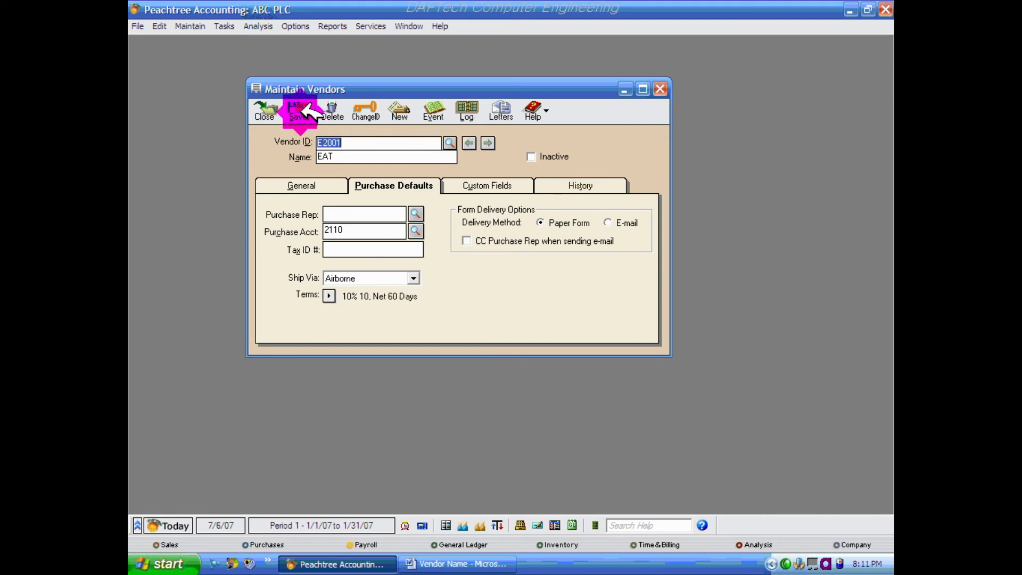
Review vendor EAT's purchase and payment history across the listed periods
left_click(580, 186)
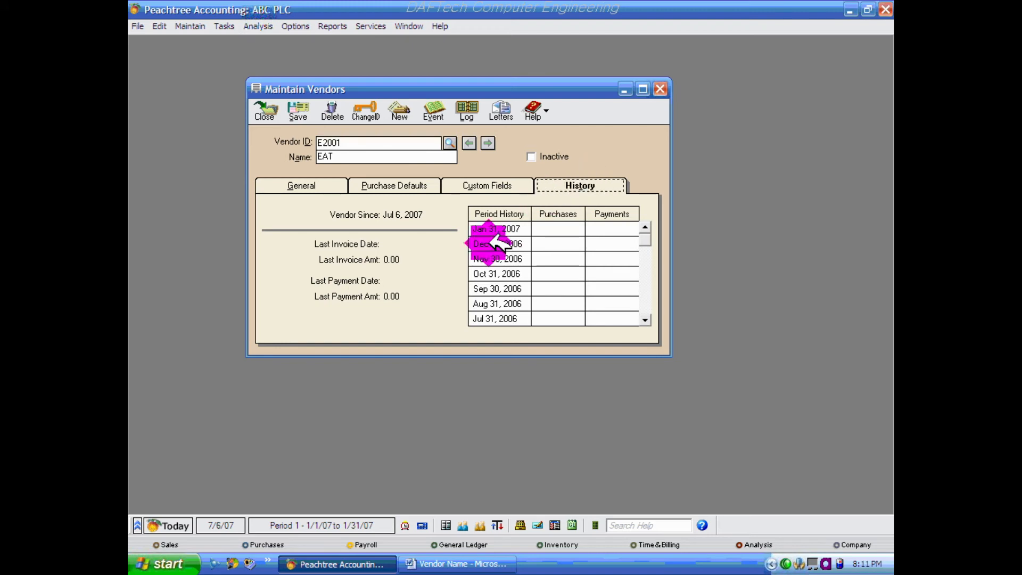
left_click(535, 227)
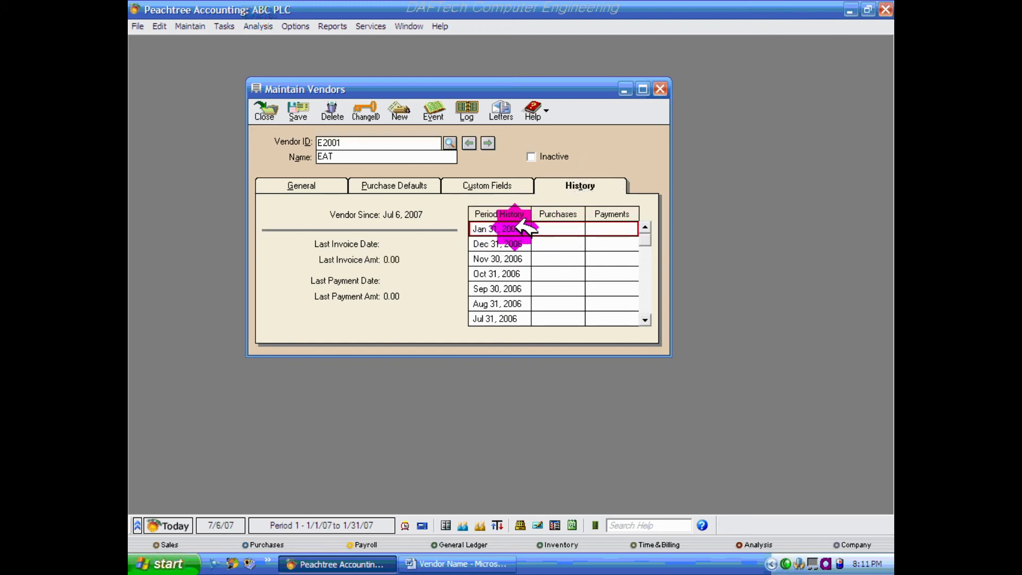
left_click(529, 272)
left_click_drag(526, 273, 650, 320)
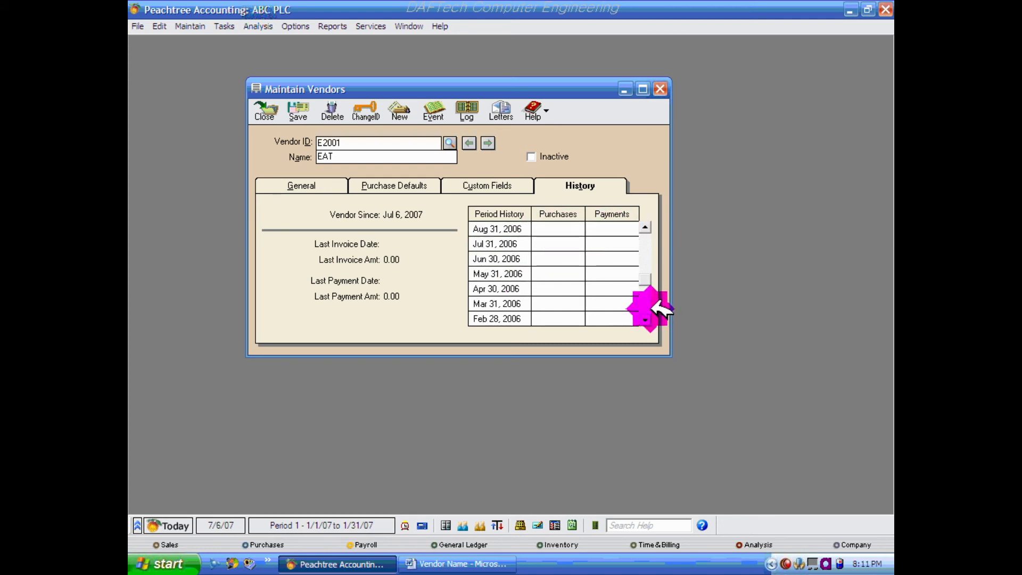
left_click(645, 245)
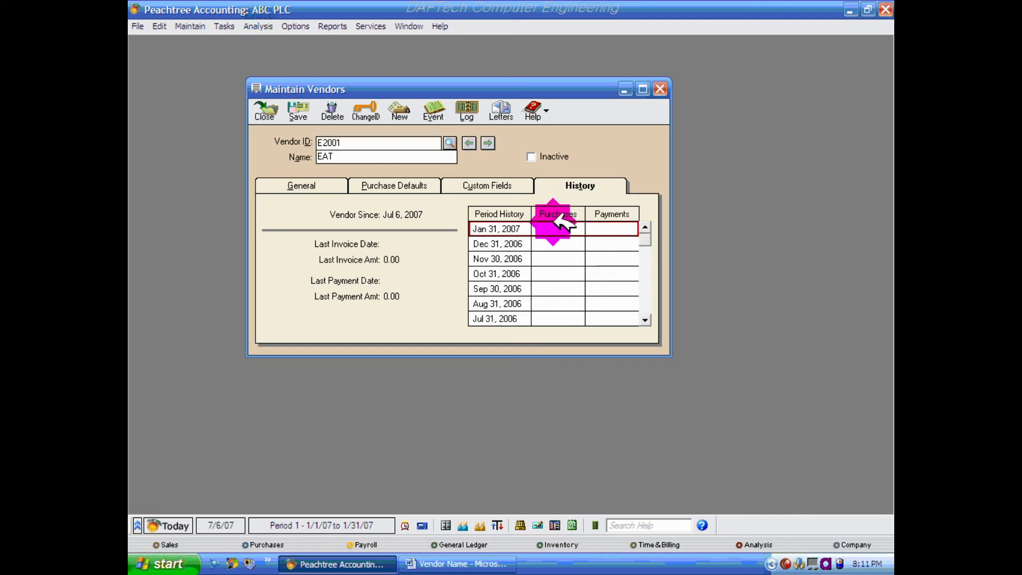
Open the beginning balances entry window for vendor EAT and move it slightly higher on the screen
left_click(311, 185)
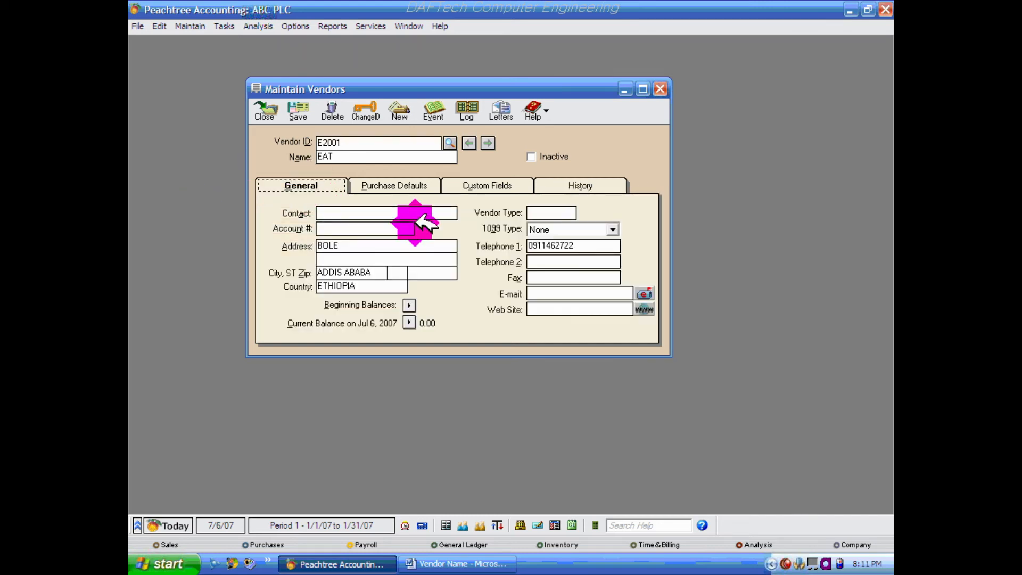
left_click(409, 305)
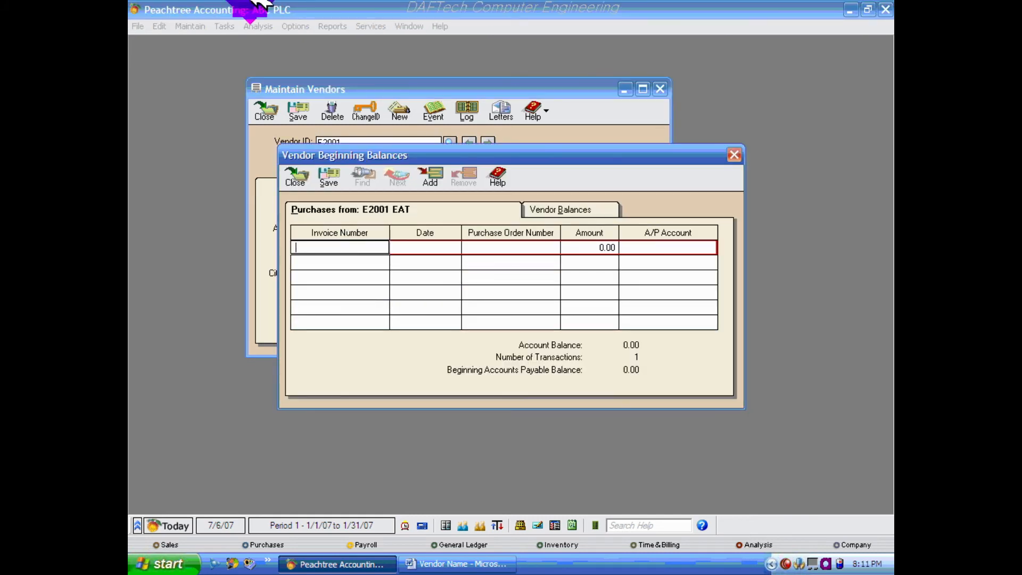
left_click(734, 153)
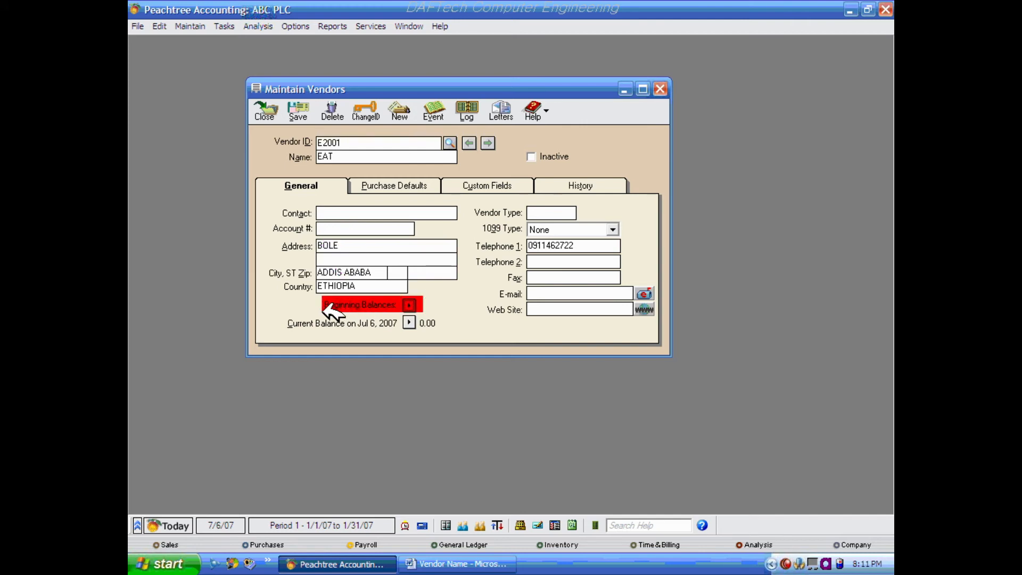
left_click(409, 305)
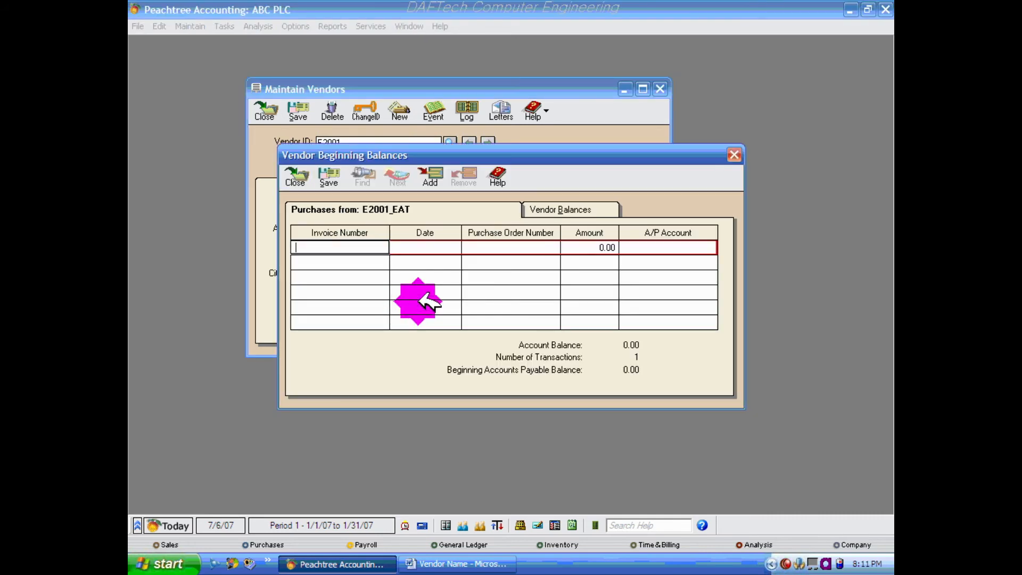
left_click_drag(462, 157, 461, 139)
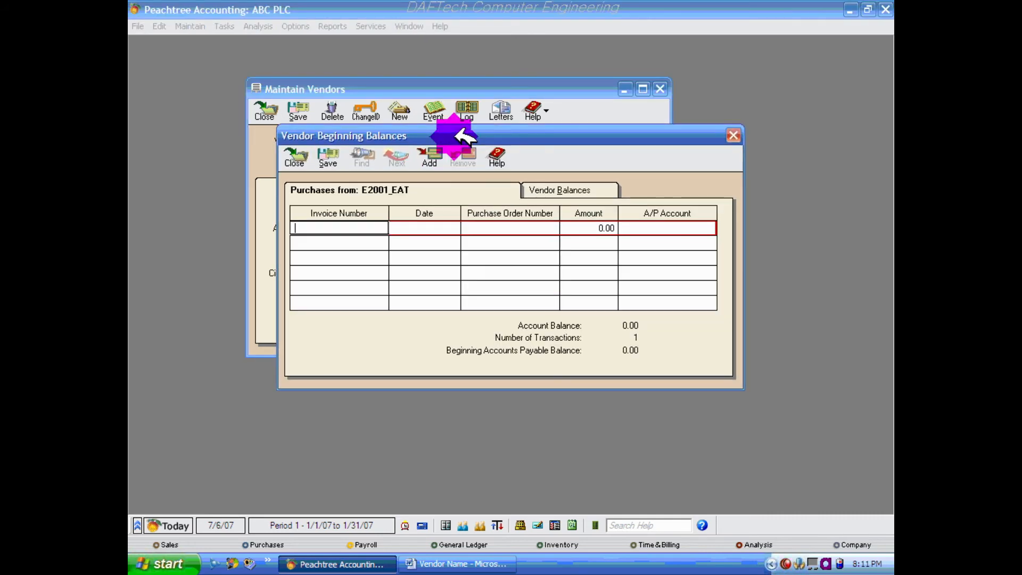
Switch to the Word vendor table and change the year of the four vendors' invoice dates to 06
left_click(501, 565)
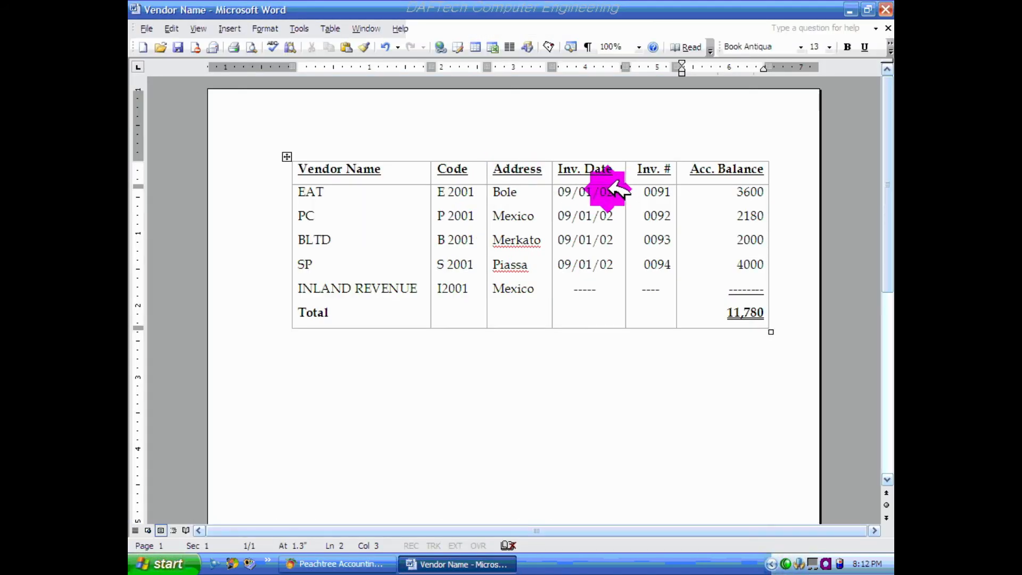
left_click_drag(607, 192, 618, 191)
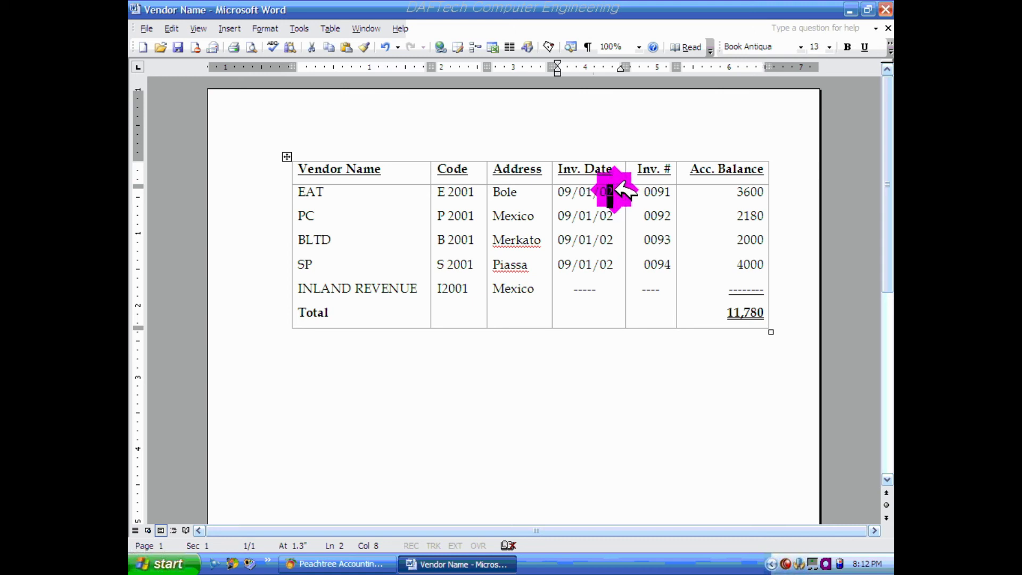
type("6")
left_click_drag(606, 212, 620, 214)
key("Delete")
type("6")
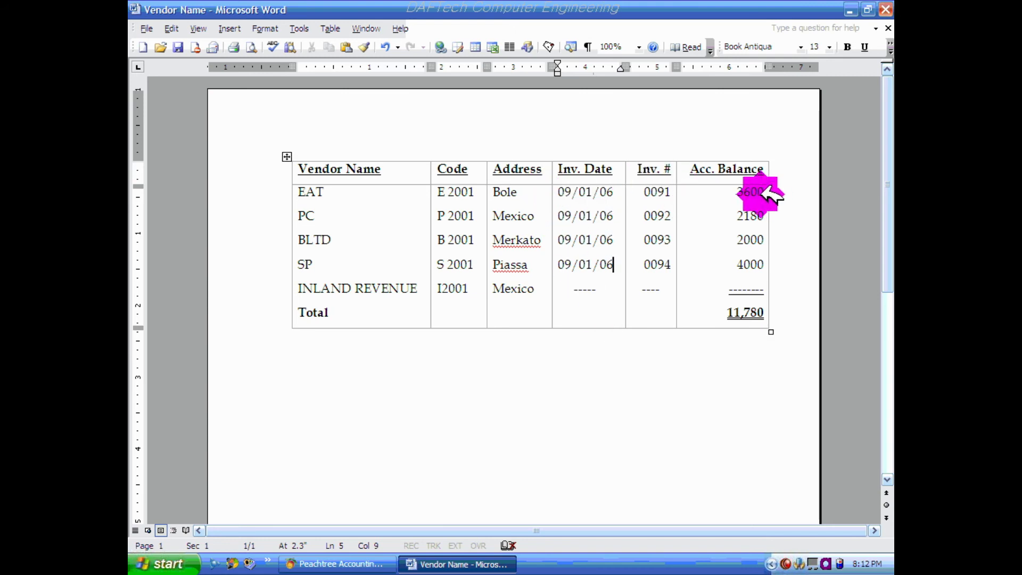
Back in Peachtree Accounting, enter invoice number 0091 dated 12/01/06 in EAT's beginning balances, leaving the purchase order number blank
left_click(322, 563)
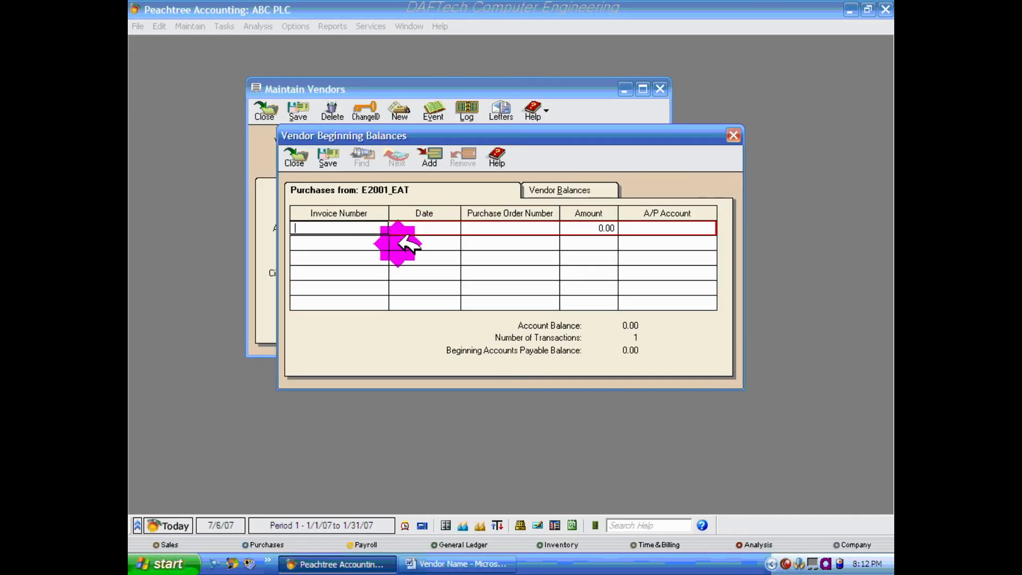
left_click(466, 563)
left_click(463, 563)
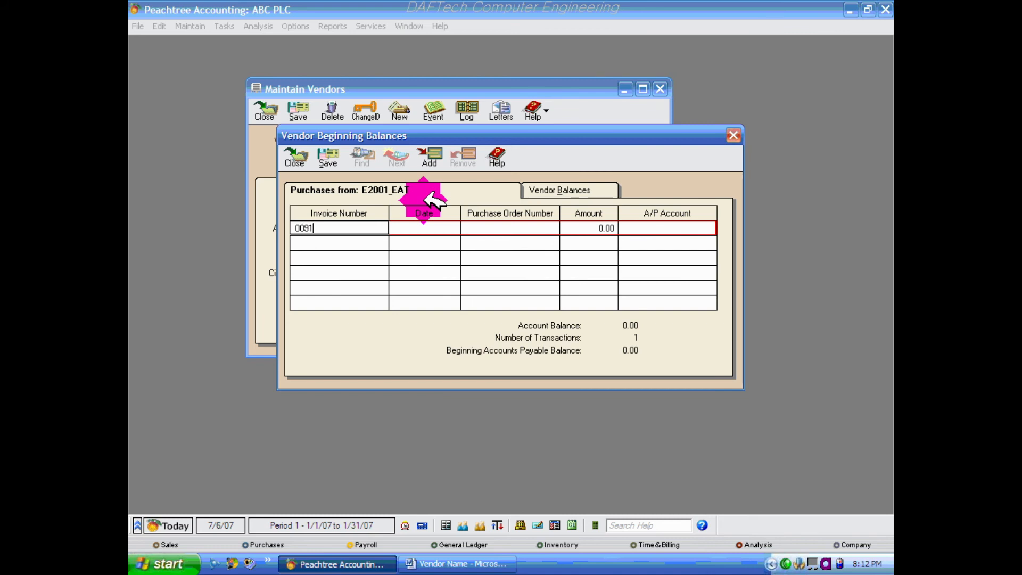
key("Tab")
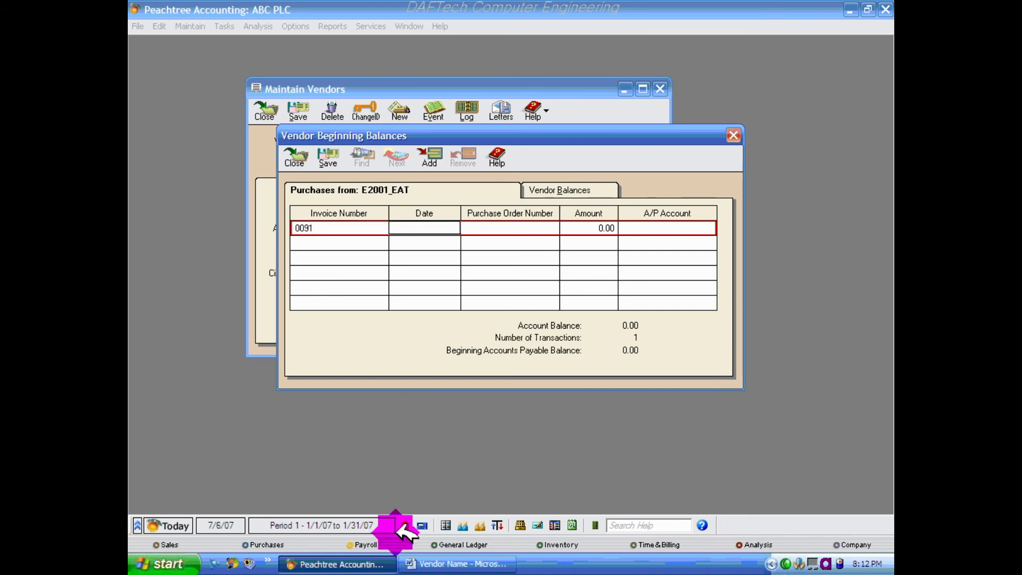
left_click(448, 566)
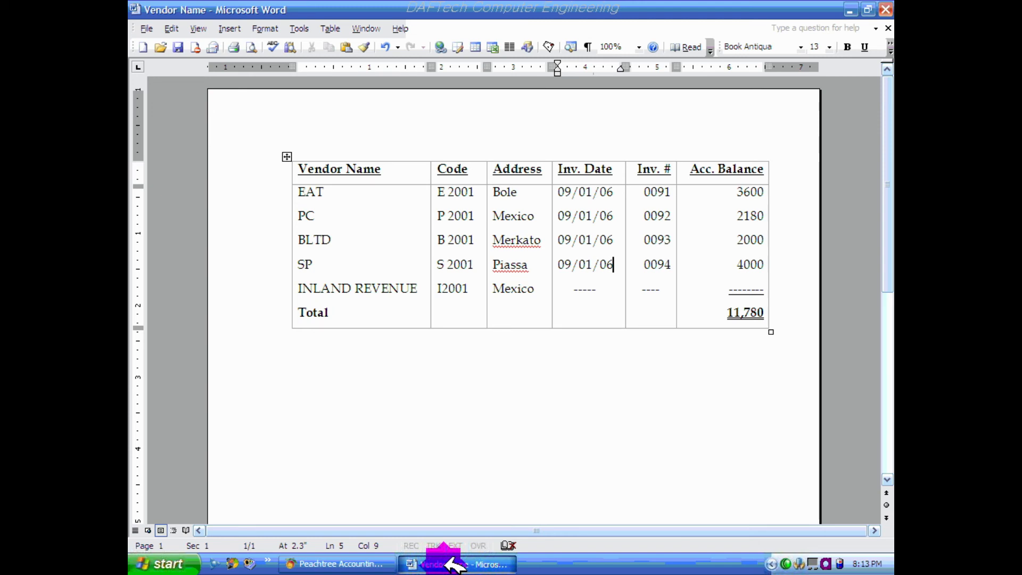
left_click(453, 564)
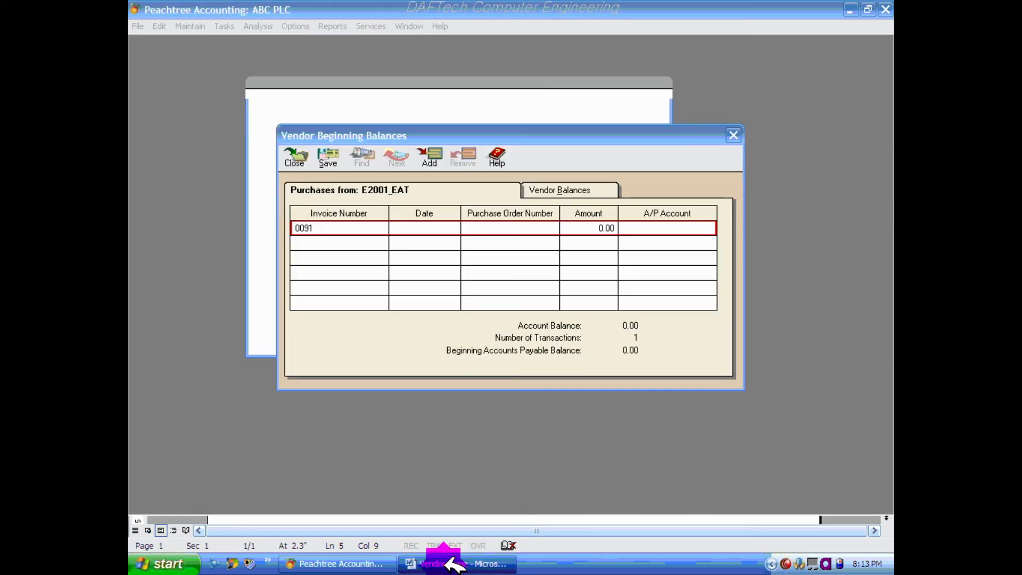
left_click(572, 304)
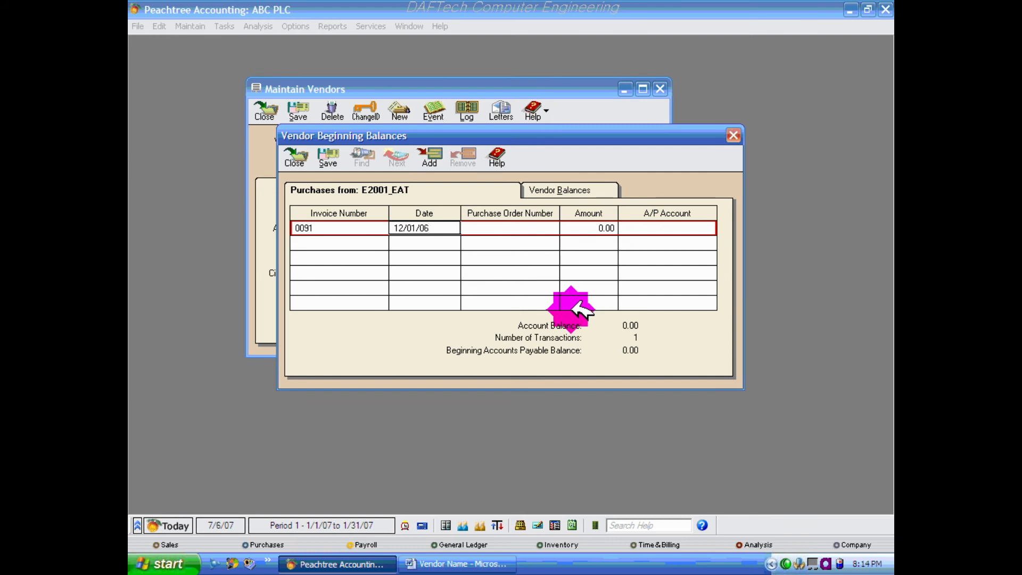
key("Tab")
key("Tab")
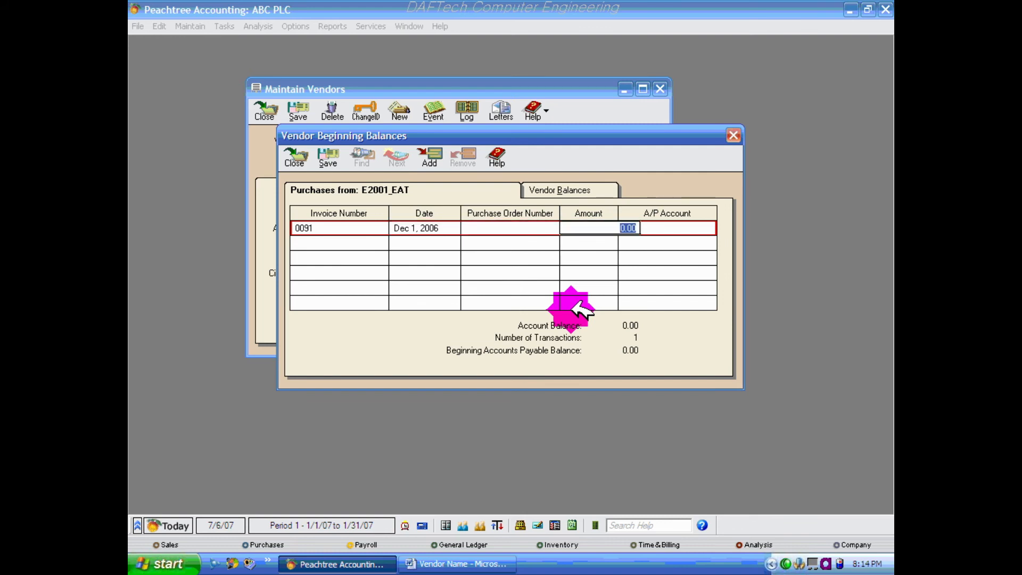
Check EAT's balance in the Word table, and enter the amount 3,600.00 with A/P account 2110 for the invoice
left_click(481, 564)
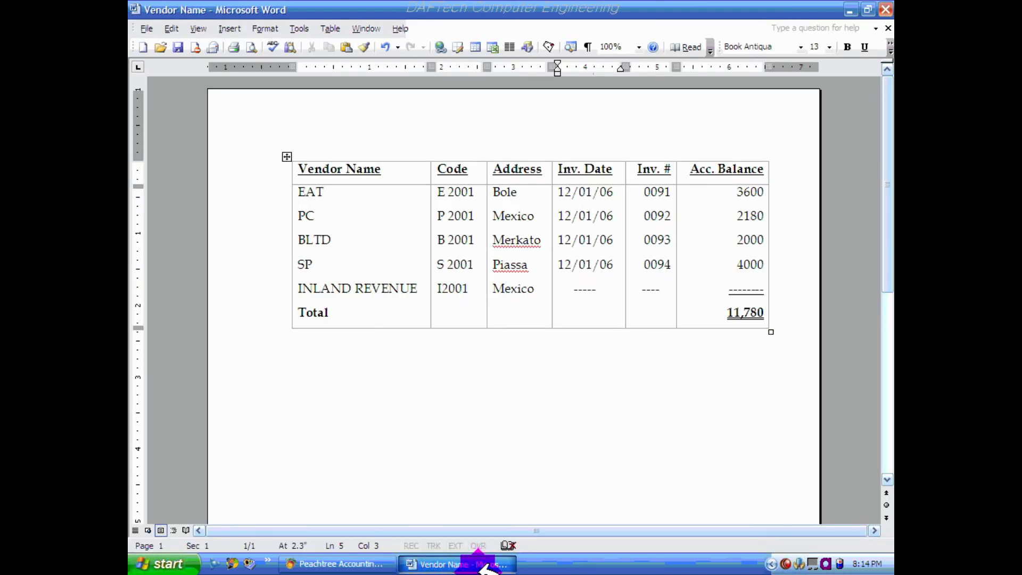
left_click(482, 564)
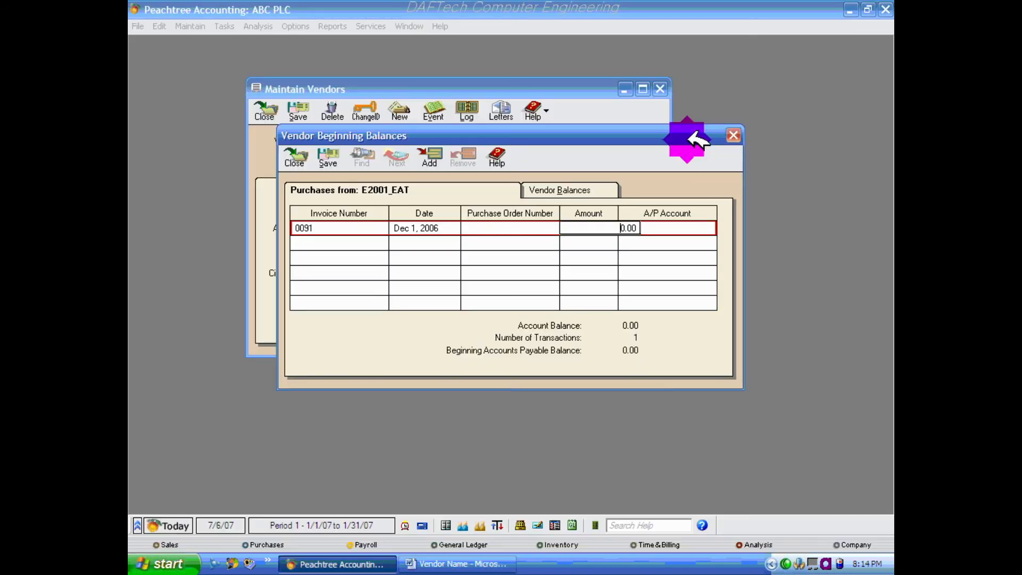
left_click(607, 227)
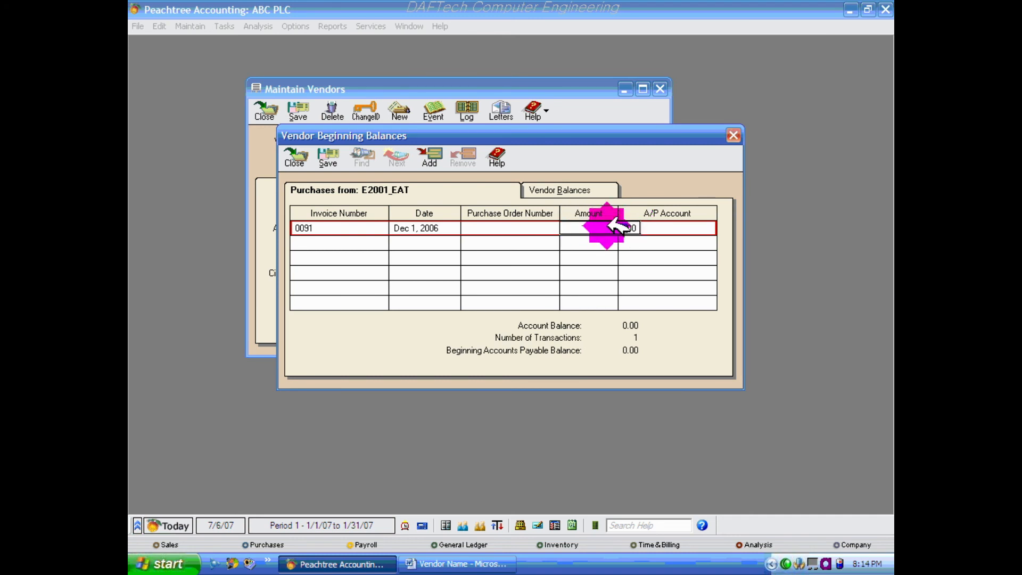
left_click(665, 229)
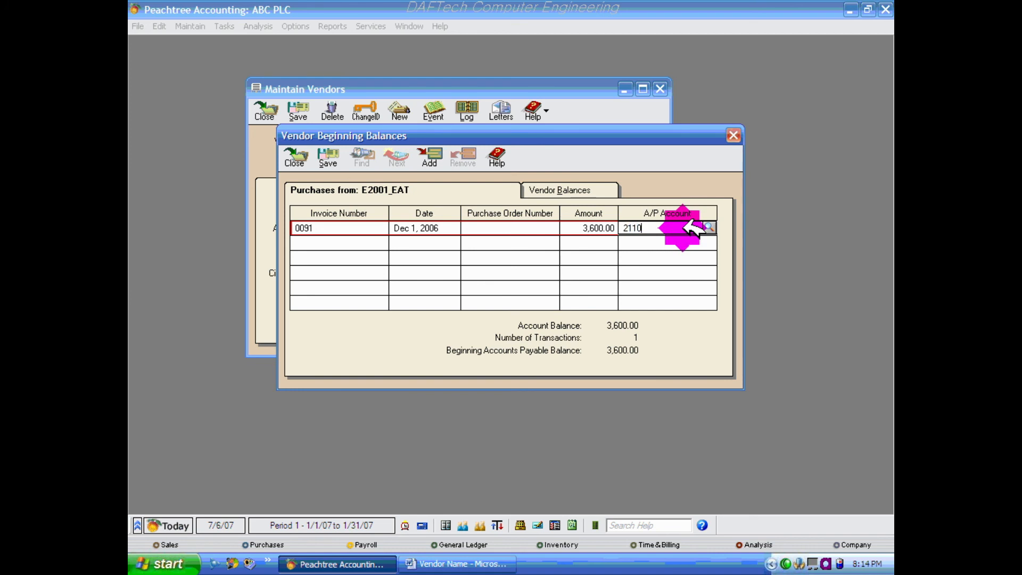
key("Tab")
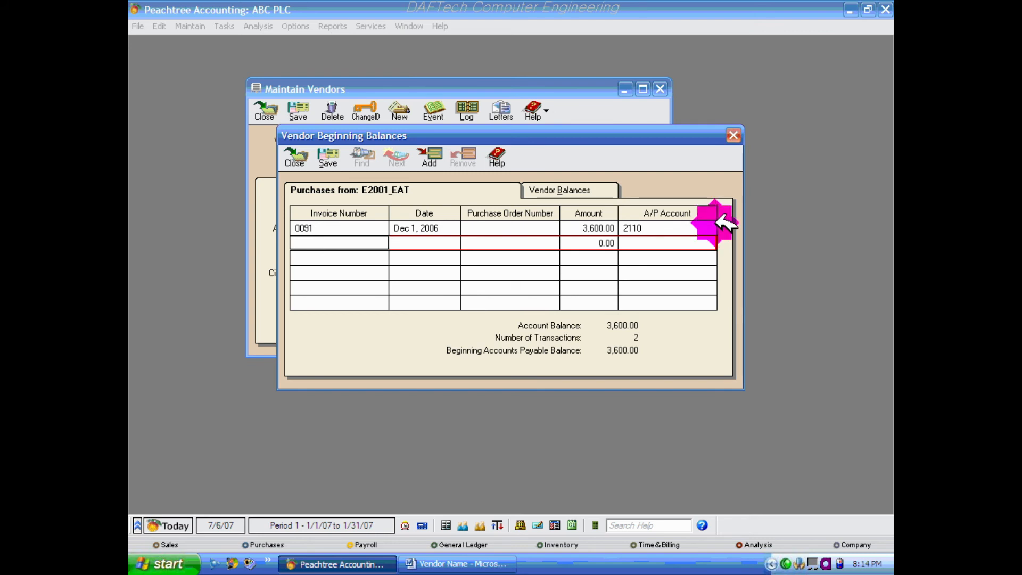
Save and close EAT's beginning balances, and start a new blank vendor record
left_click(331, 156)
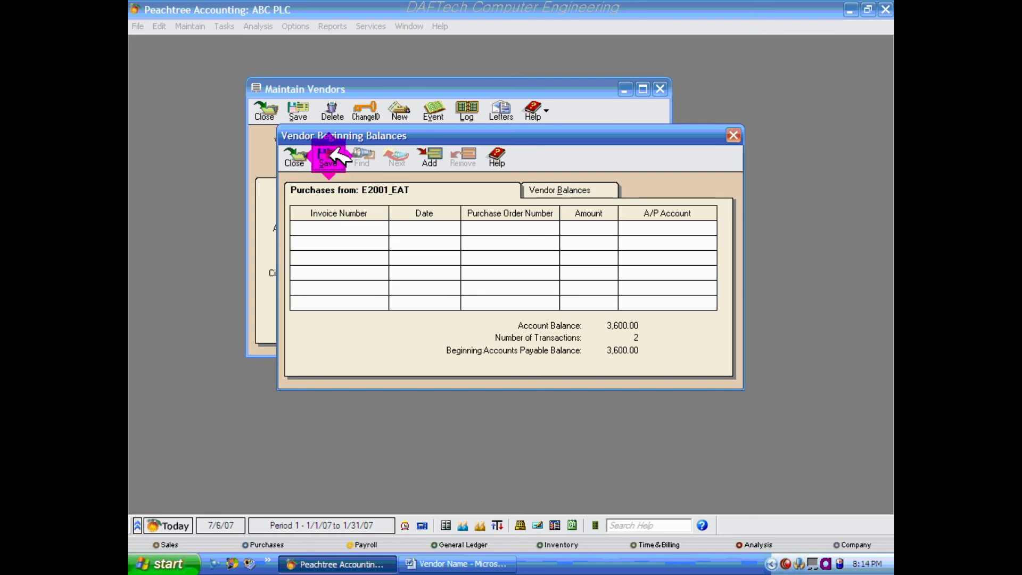
left_click(291, 156)
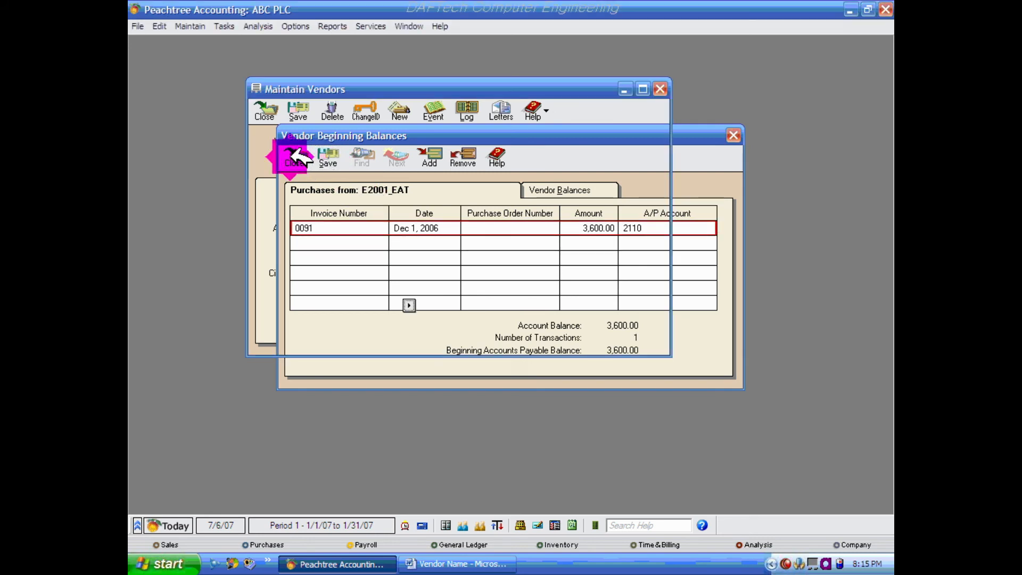
left_click(401, 111)
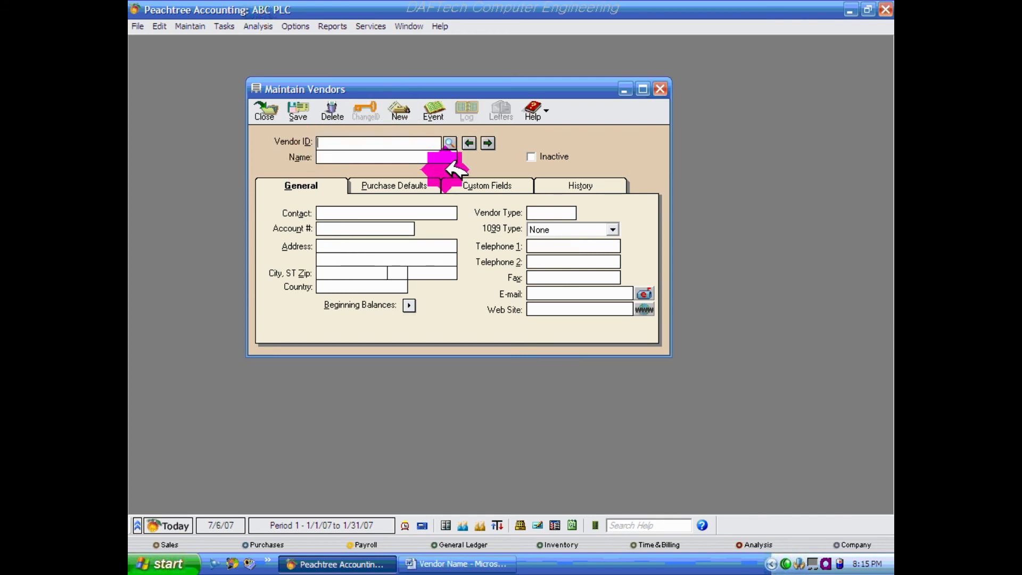
Look up the next vendor in the Word table, and enter vendor ID P2001, name PC and address MEXICO in Peachtree Accounting
left_click(450, 565)
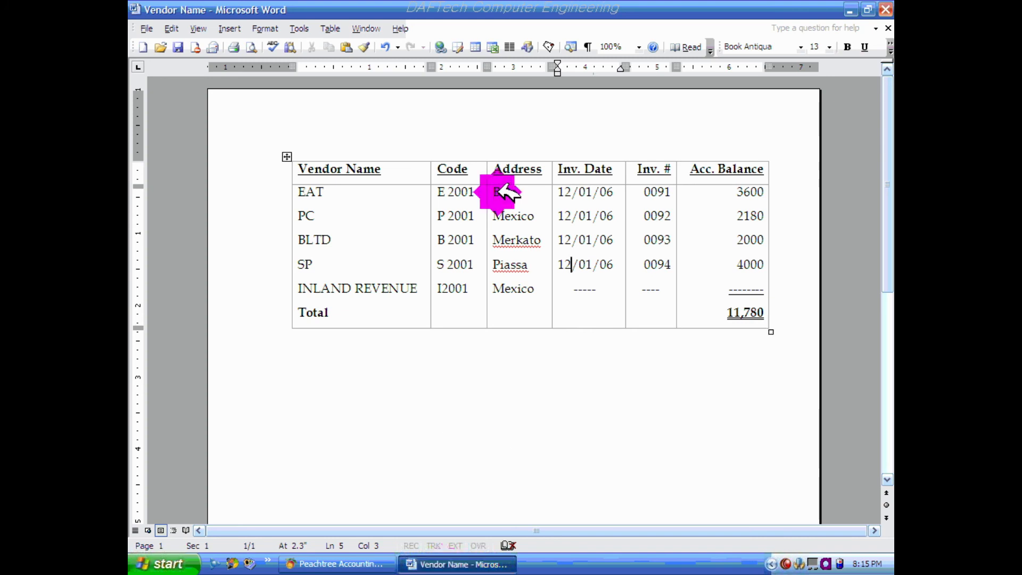
left_click(340, 564)
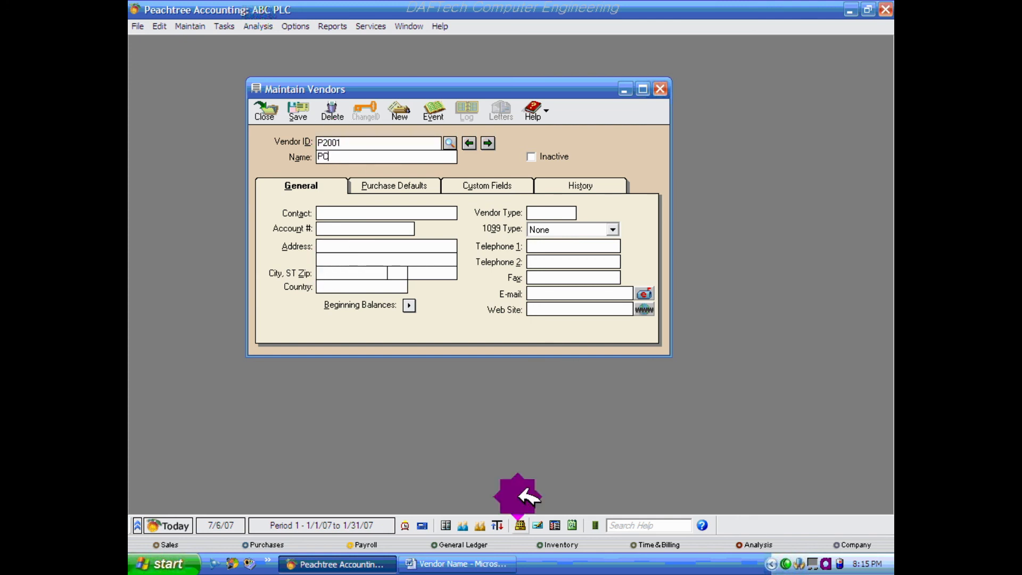
left_click(459, 562)
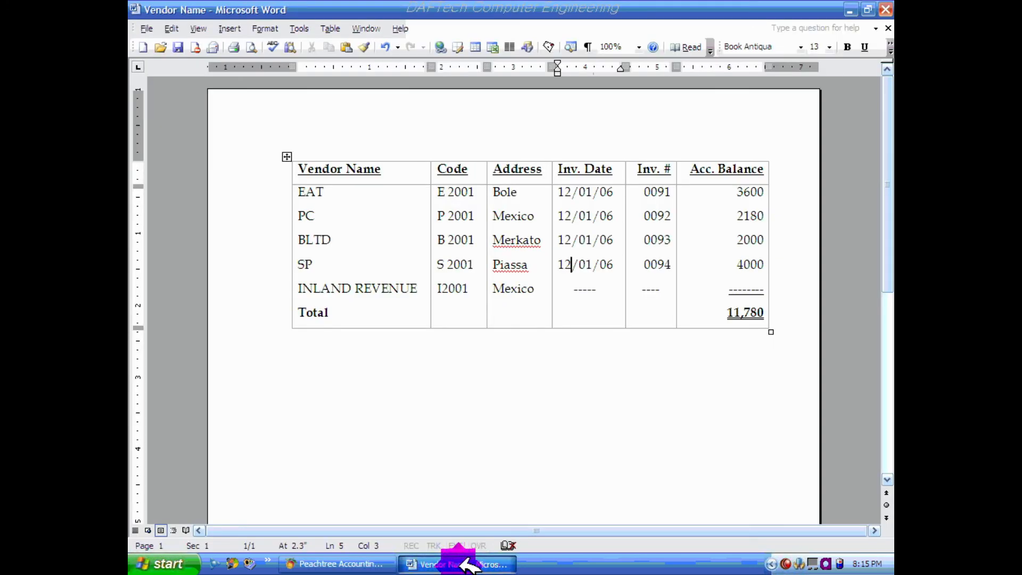
left_click(461, 562)
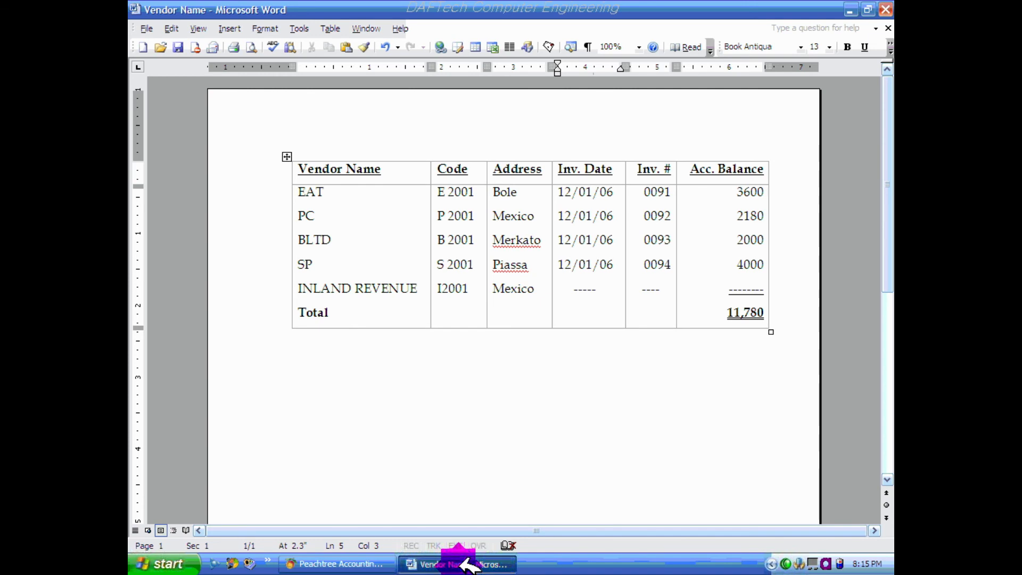
left_click(339, 246)
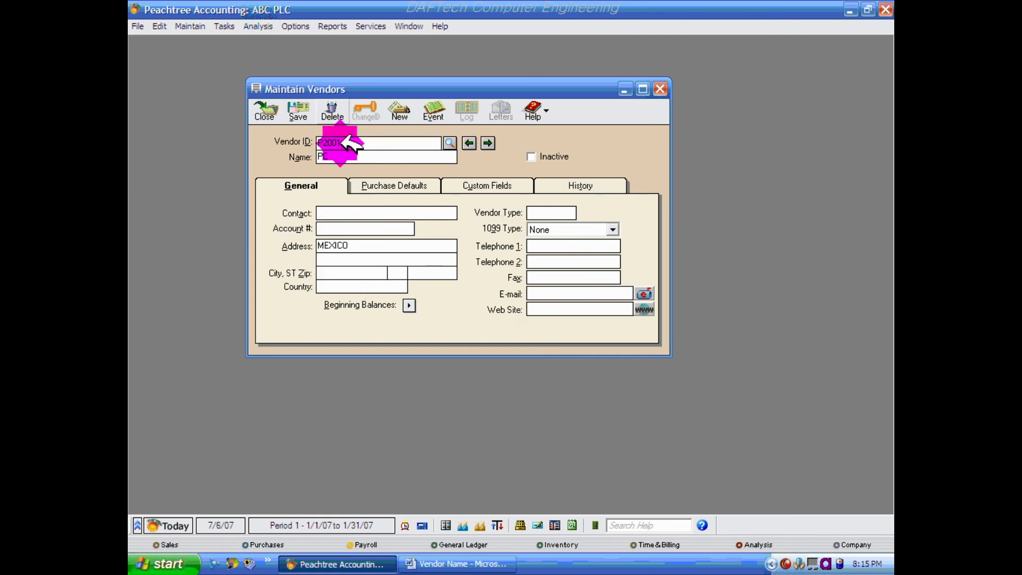
Review PC's purchase defaults and terms, return to the general details and save the vendor record
left_click(379, 184)
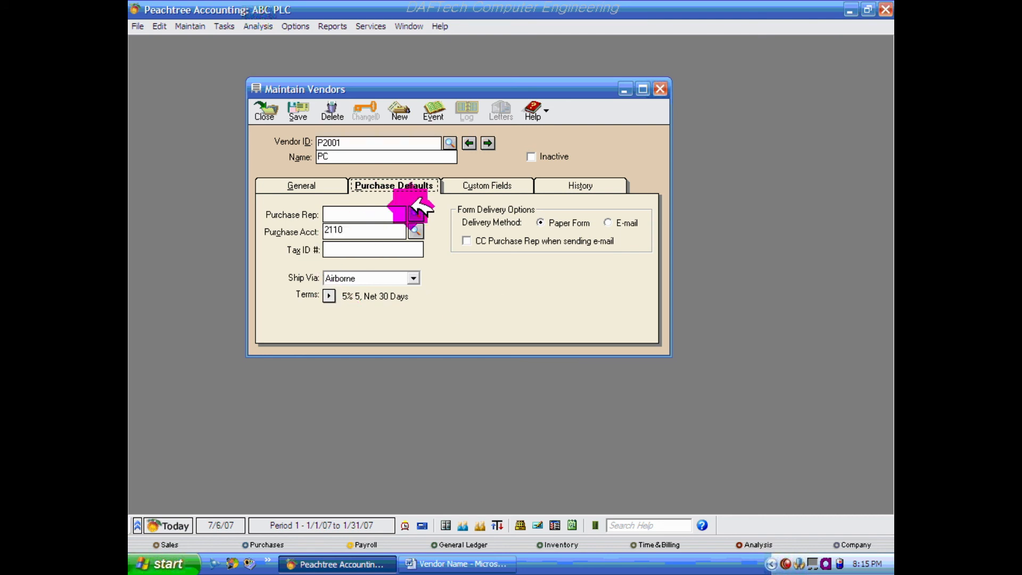
left_click(309, 188)
left_click(300, 105)
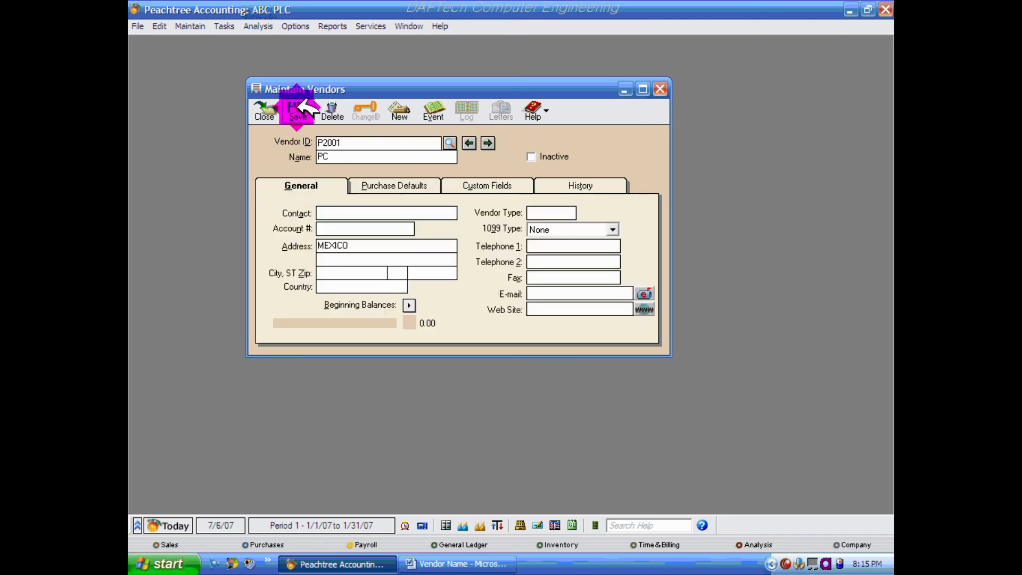
Open PC's beginning balances and enter invoice number 0092 from the Word table, dated 12/01/06, leaving the purchase order number blank
left_click(408, 305)
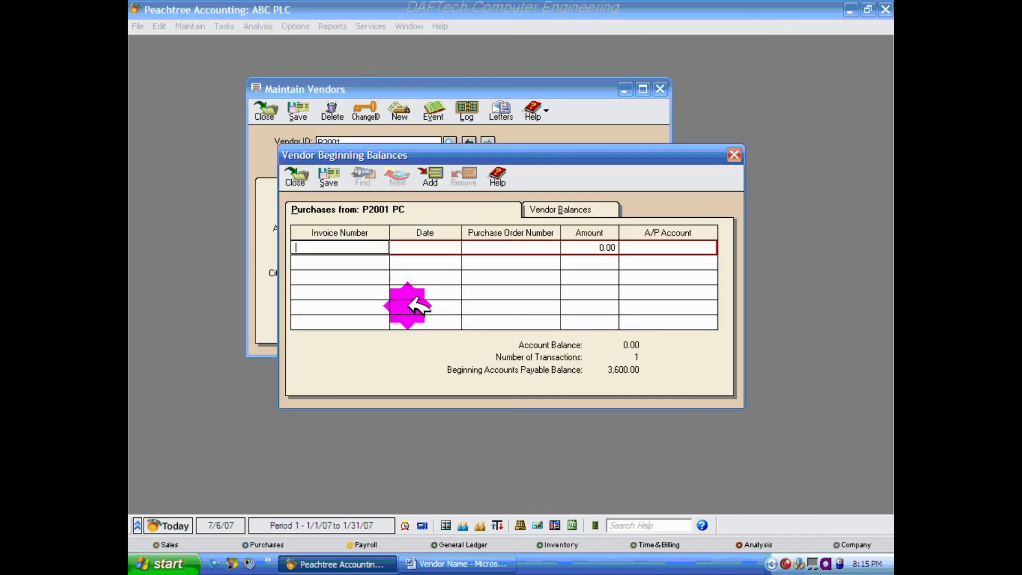
left_click(463, 563)
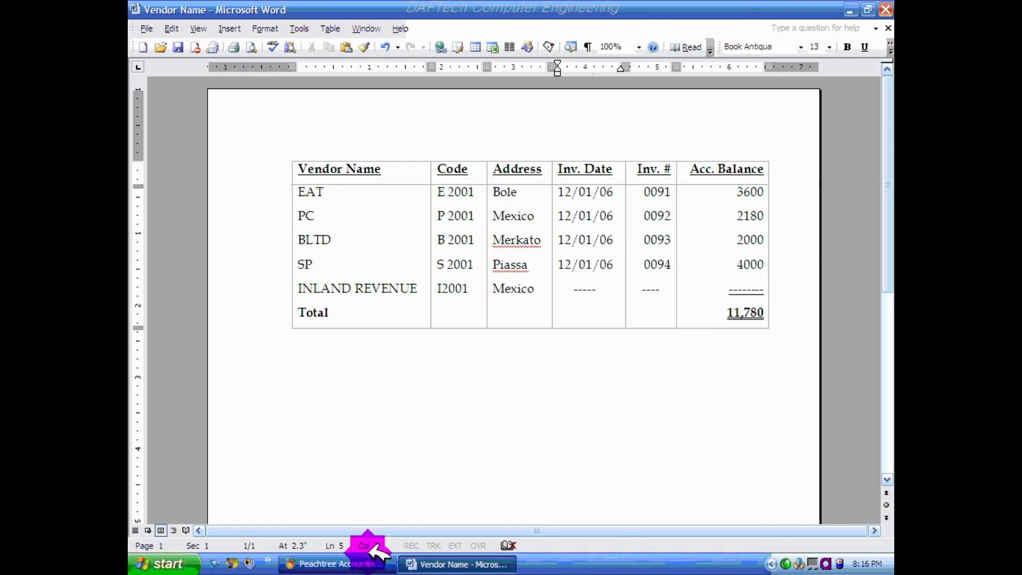
left_click(338, 563)
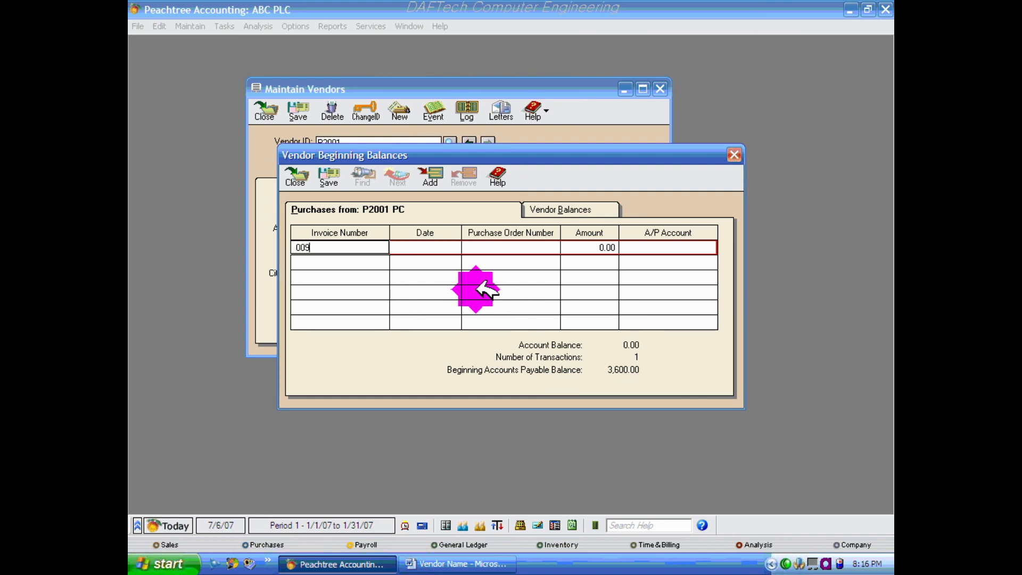
key("Tab")
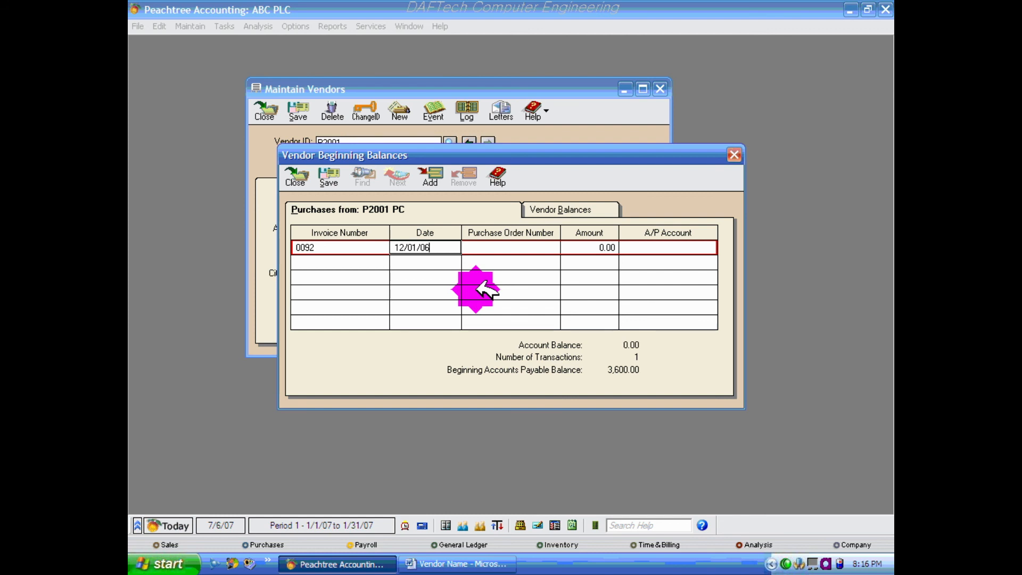
key("Tab")
key("Tab")
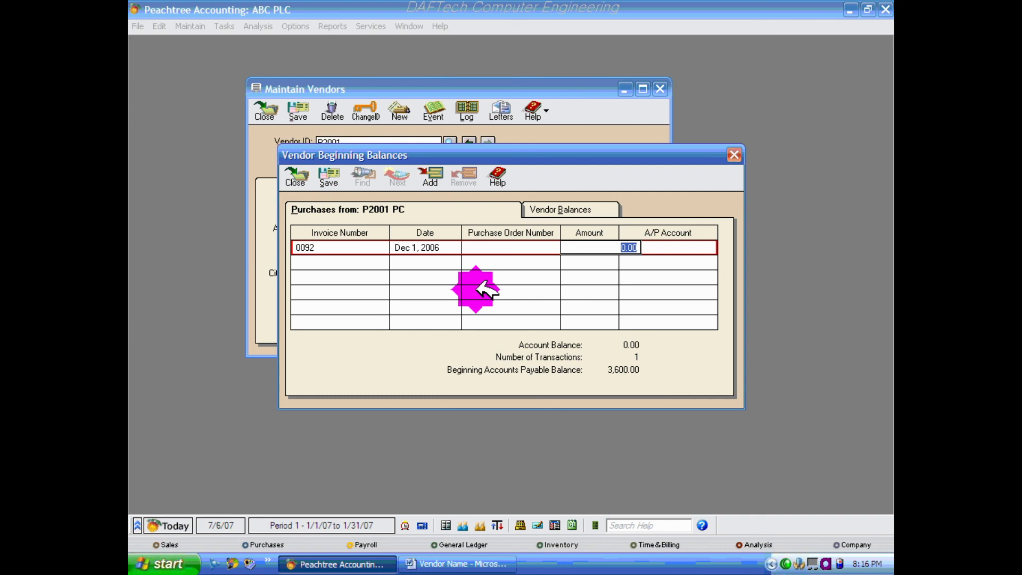
Check PC's balance in the Word table, and enter the amount 2180.00 with A/P account 2110 for the invoice
left_click(487, 563)
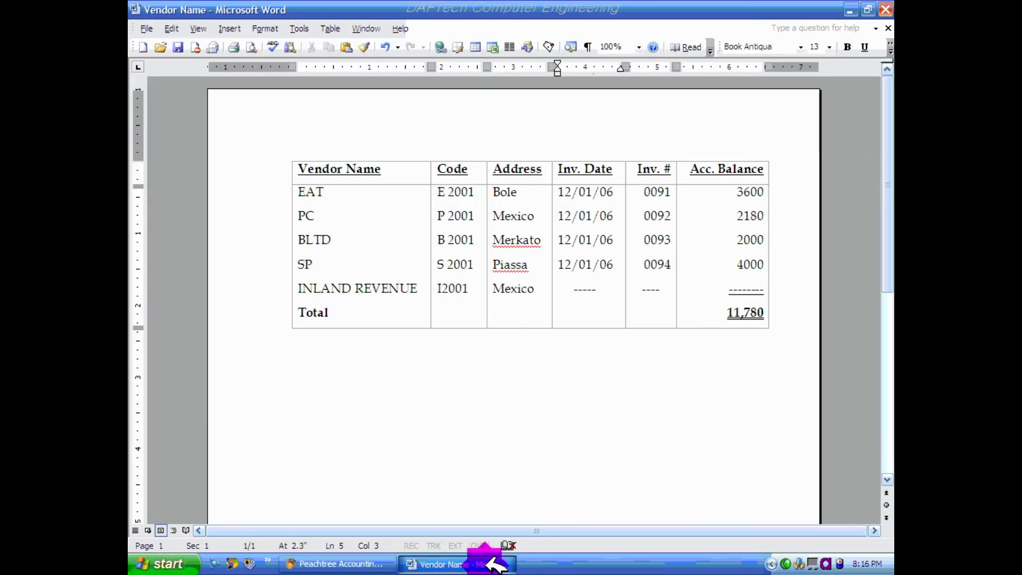
left_click(488, 561)
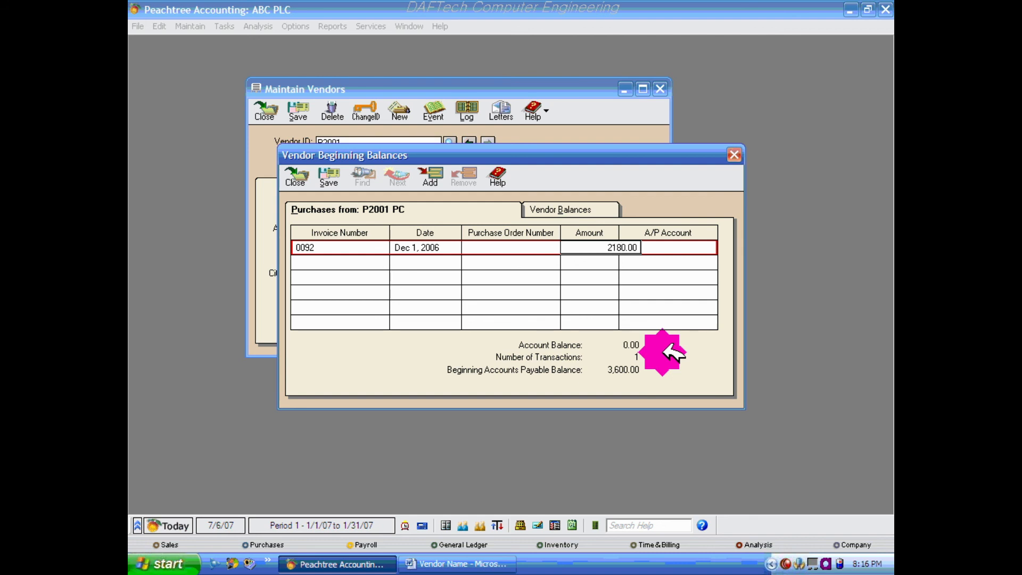
key("Tab")
type("21")
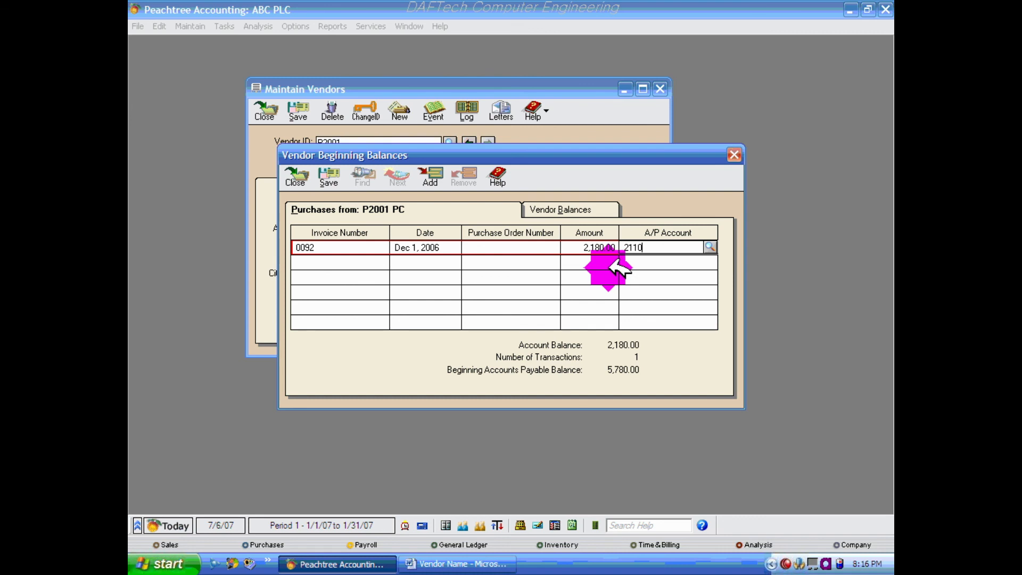
Save and close PC's beginning balances, and start a new blank vendor record
left_click(333, 176)
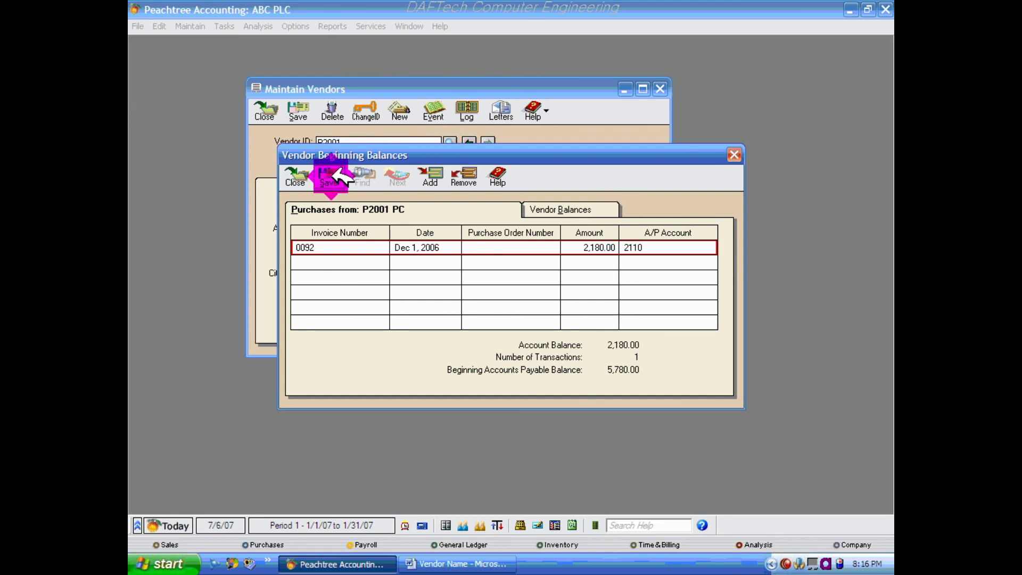
left_click(294, 175)
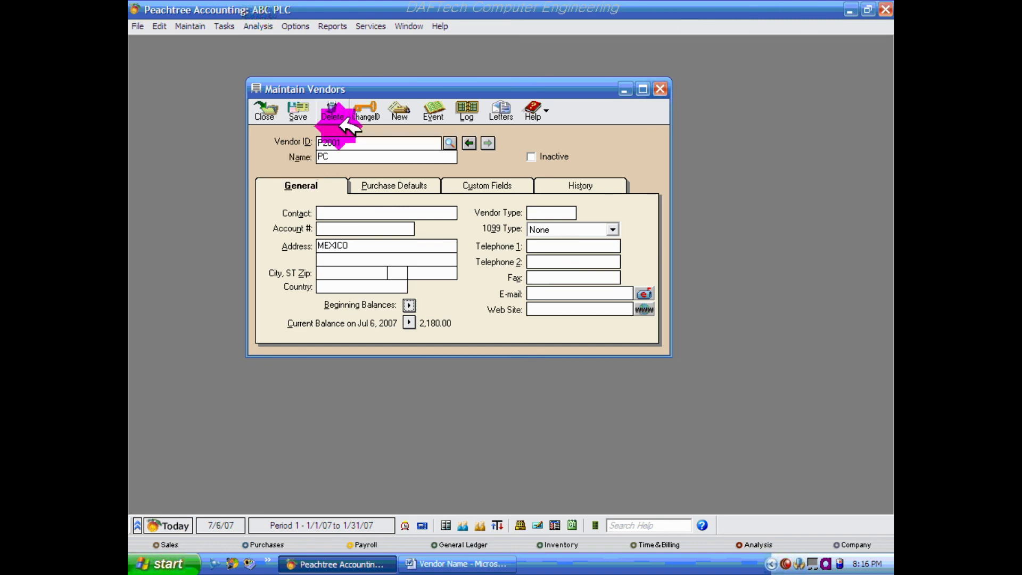
left_click(393, 110)
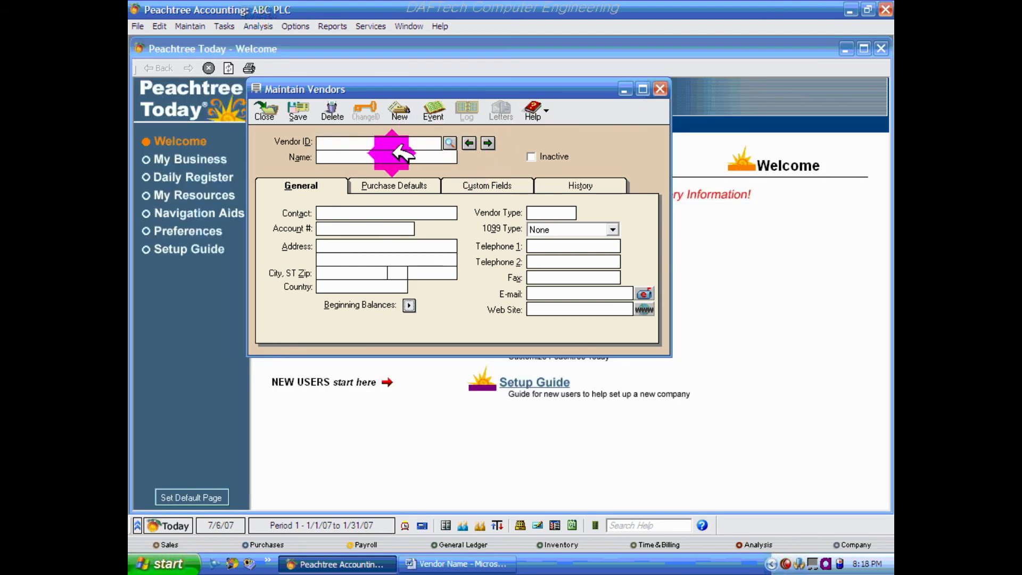
Look through the vendor ID list to check that the vendors are recorded, and close it without choosing one
left_click(450, 142)
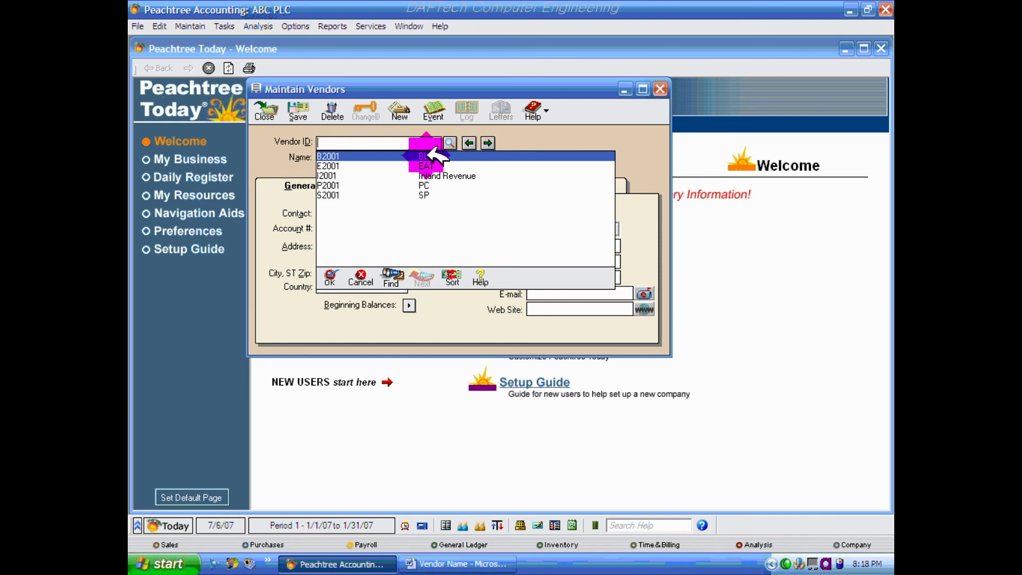
left_click(426, 165)
left_click(434, 174)
left_click(431, 185)
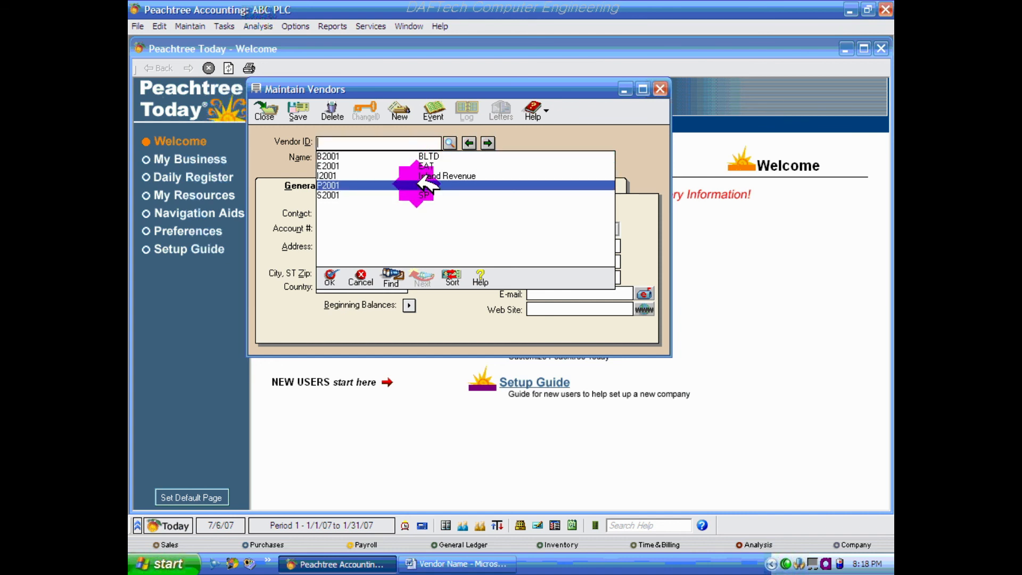
left_click(433, 195)
left_click(450, 143)
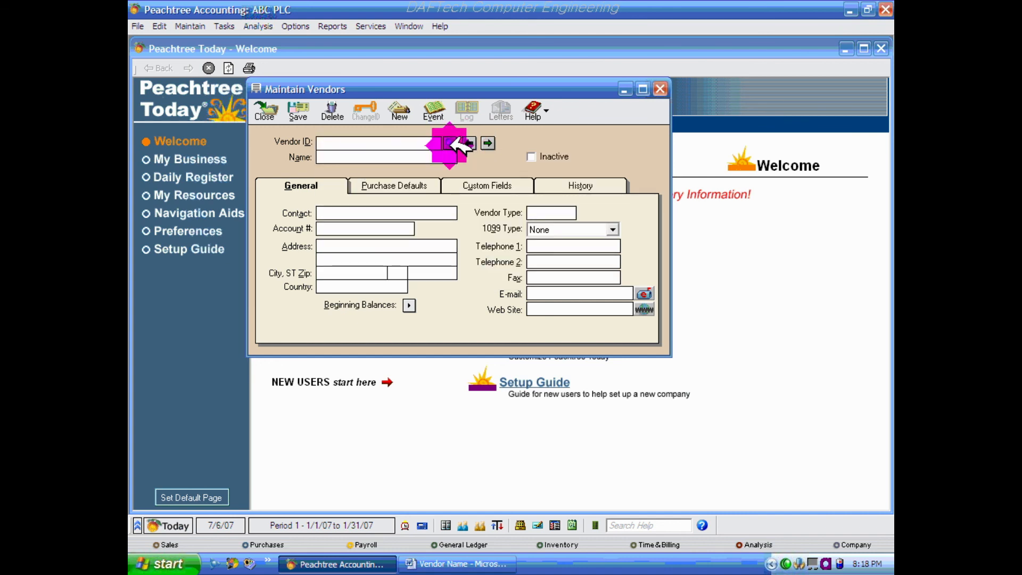
Compare each vendor's beginning balance and the accounts payable total with the Word table, and close the beginning balances
left_click(408, 305)
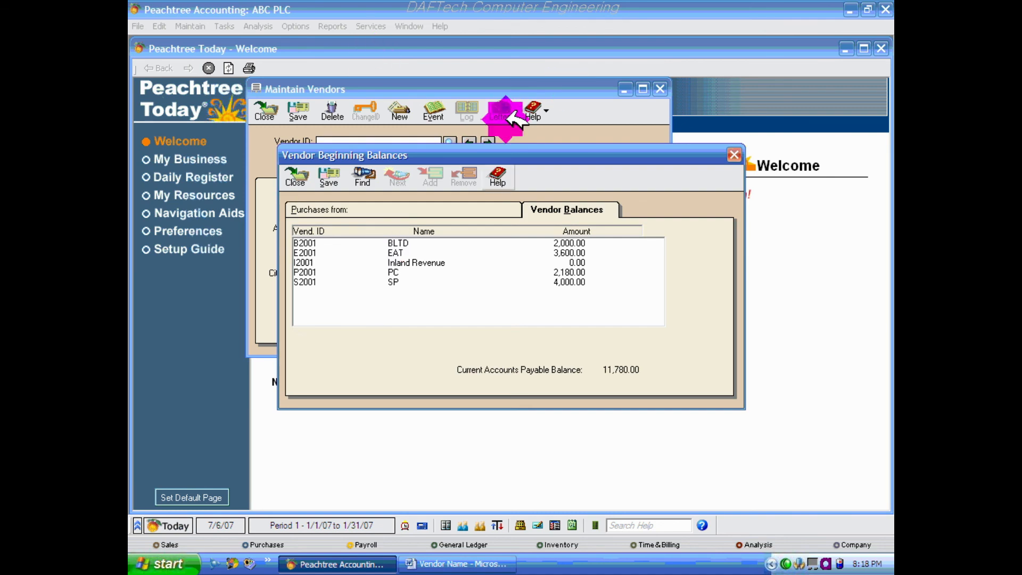
left_click(582, 260)
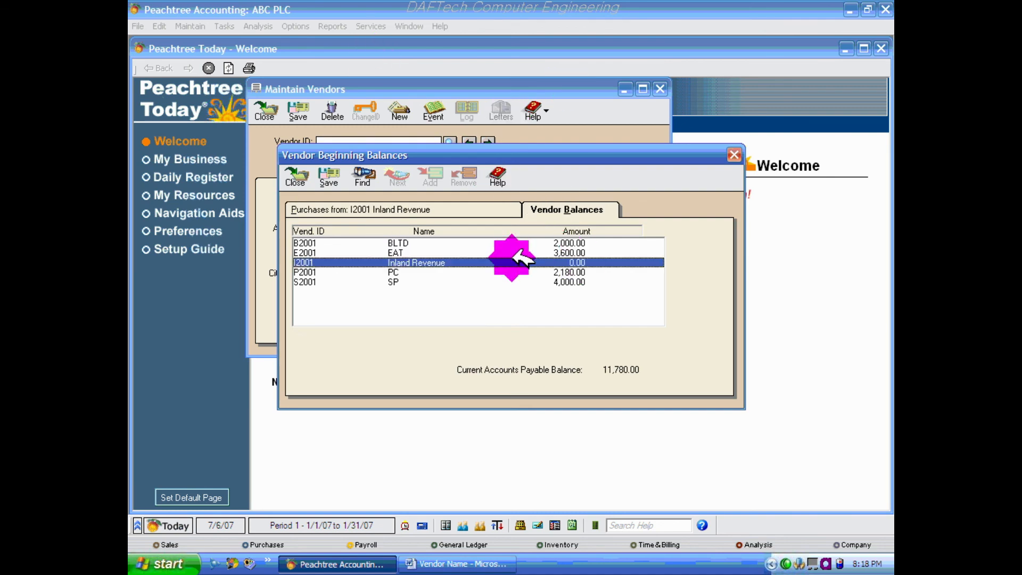
left_click(464, 563)
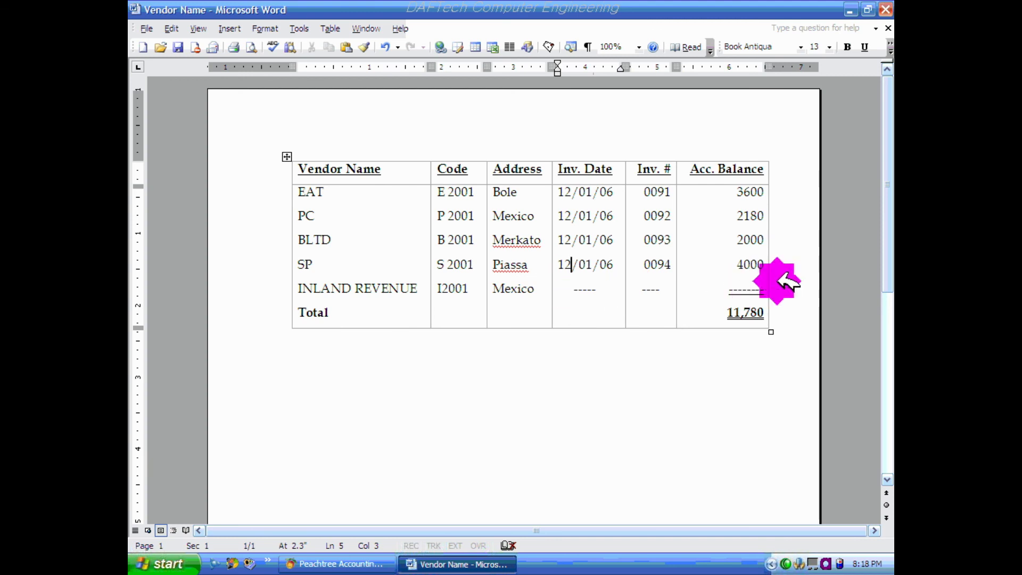
left_click(858, 9)
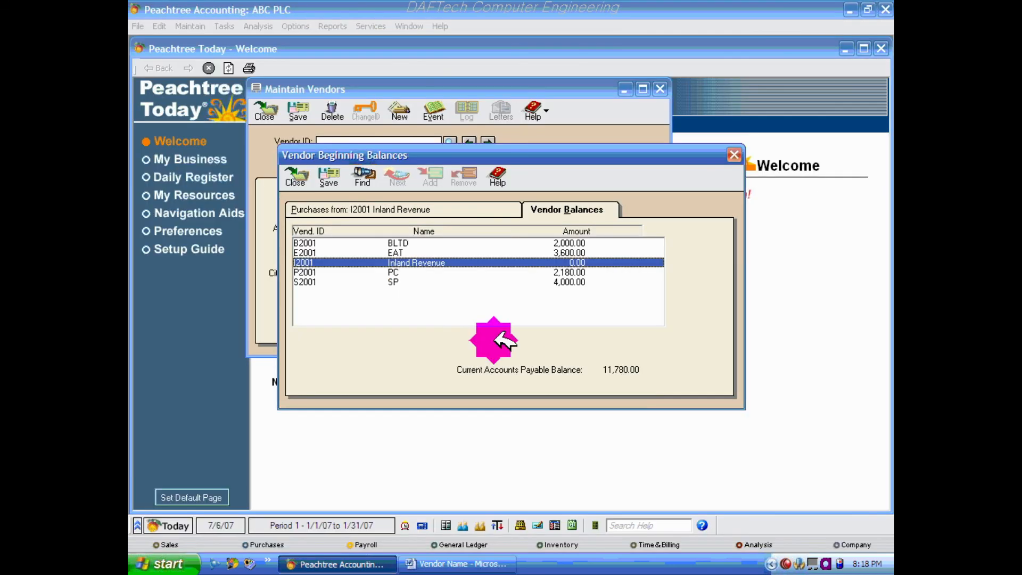
left_click(569, 243)
left_click(580, 253)
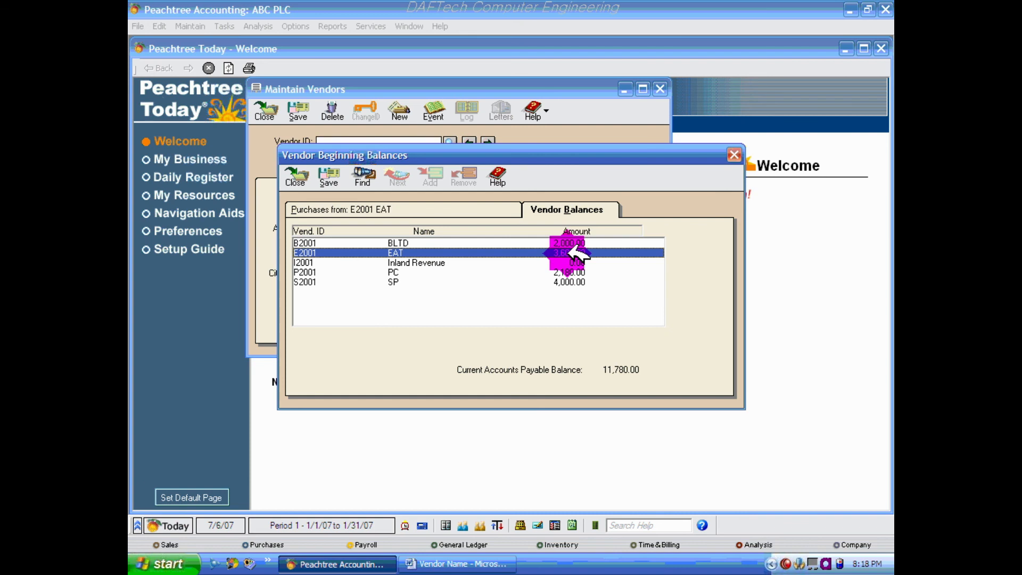
left_click(578, 282)
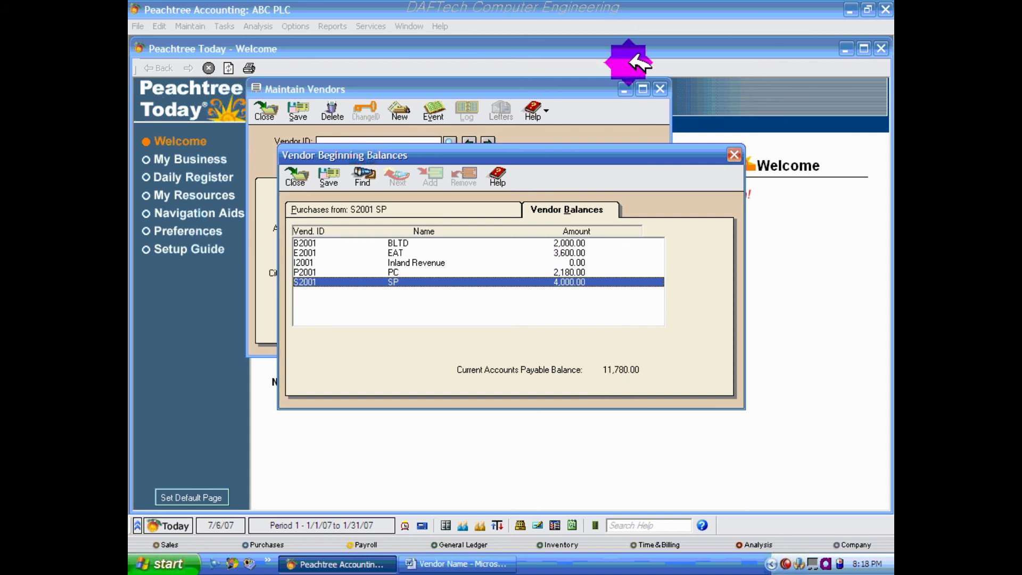
left_click(732, 154)
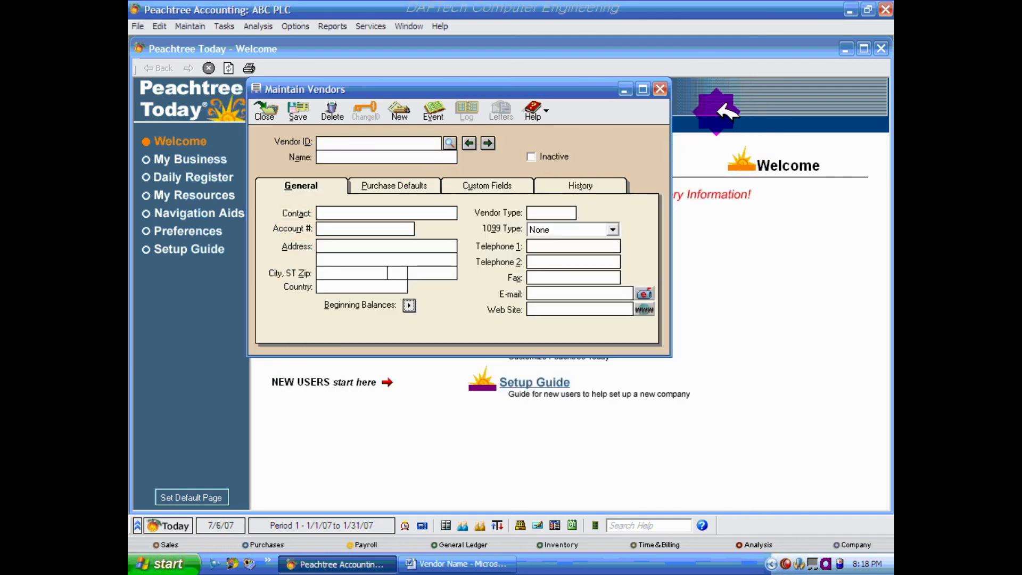